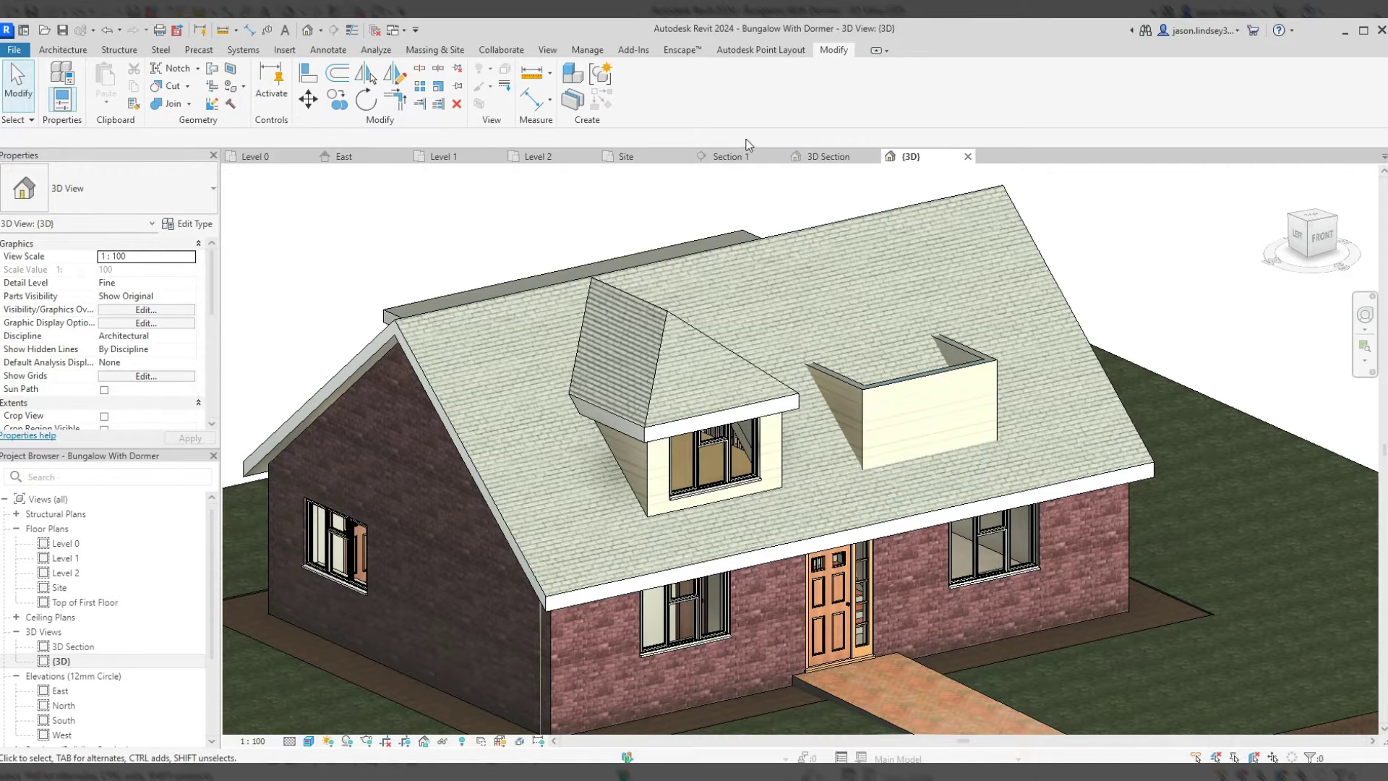
- Switch to the Section 1 view to review the existing dormer in section
left_click(728, 156)
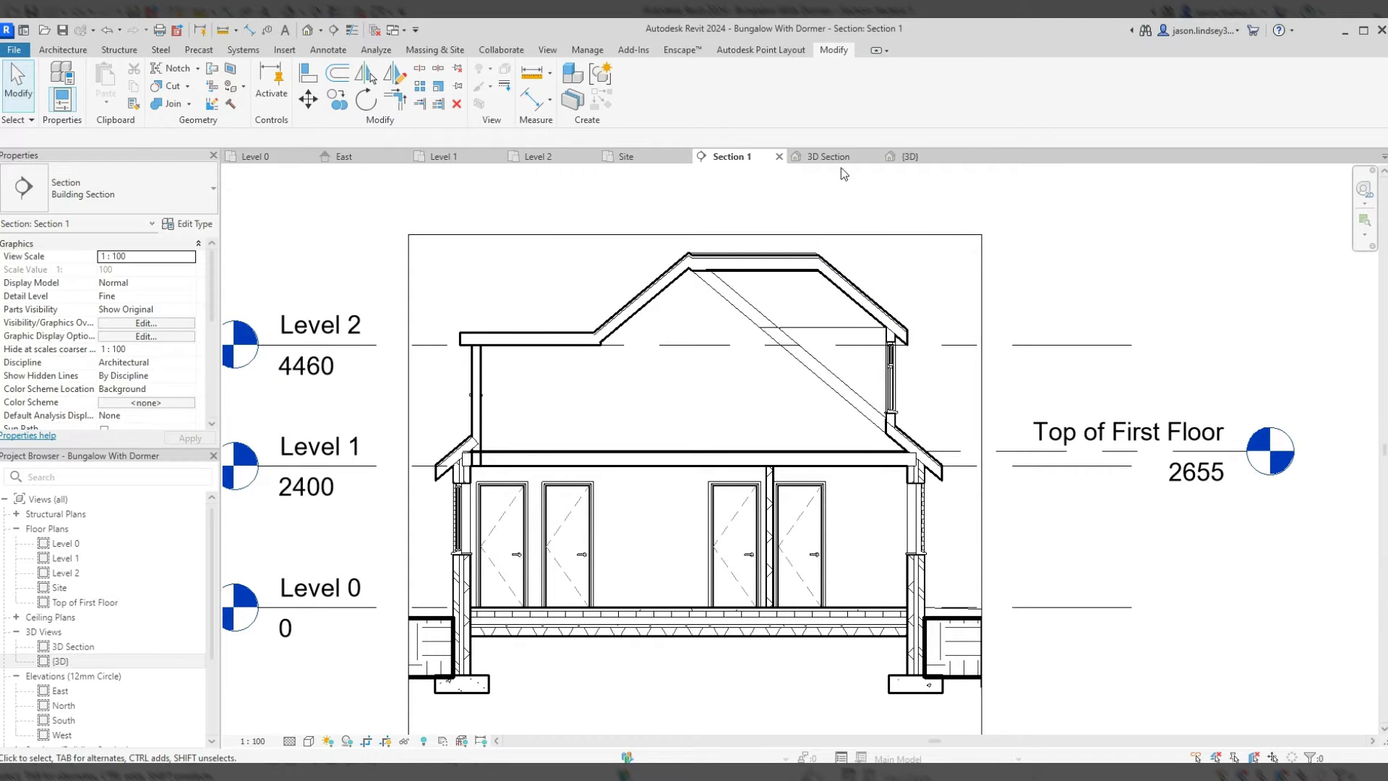
left_click(543, 158)
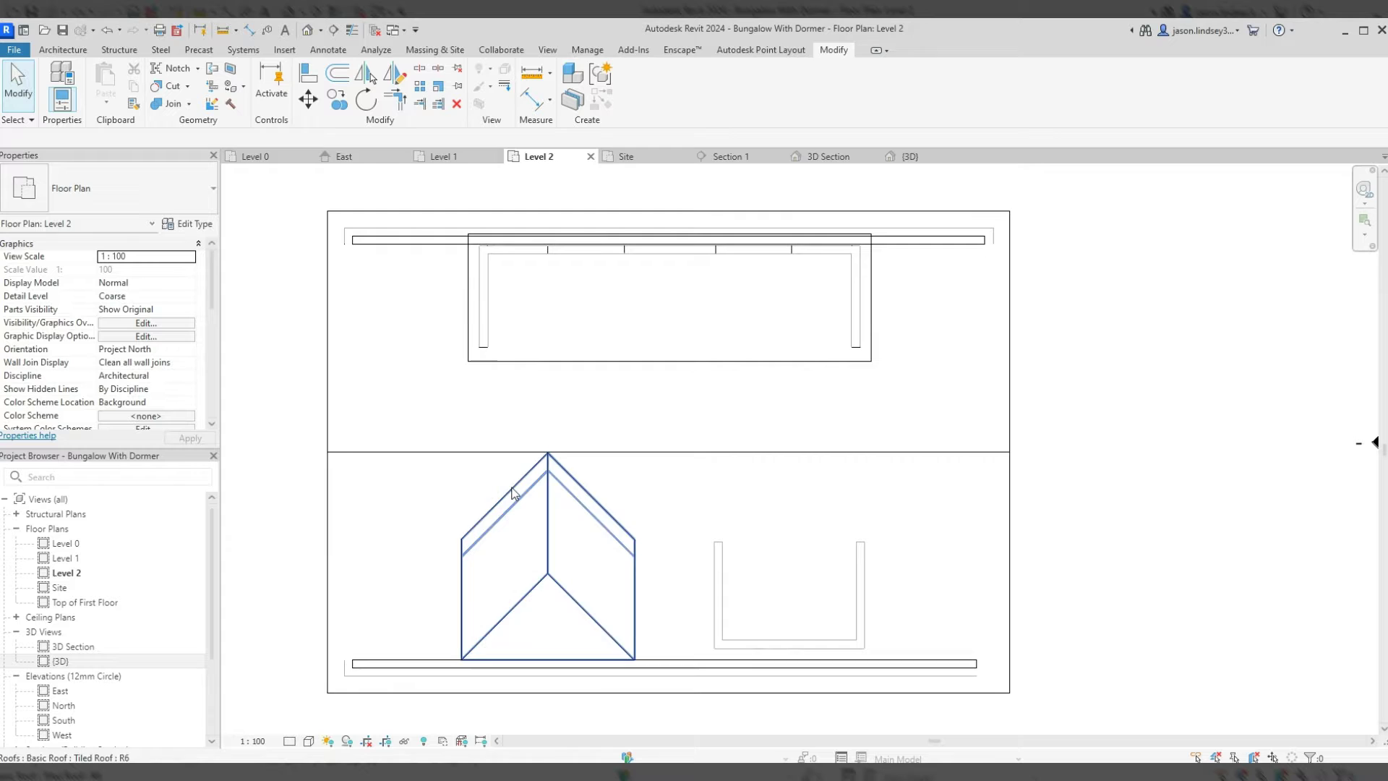
middle_click_drag(704, 500, 716, 379)
scroll(511, 419, "up", 2)
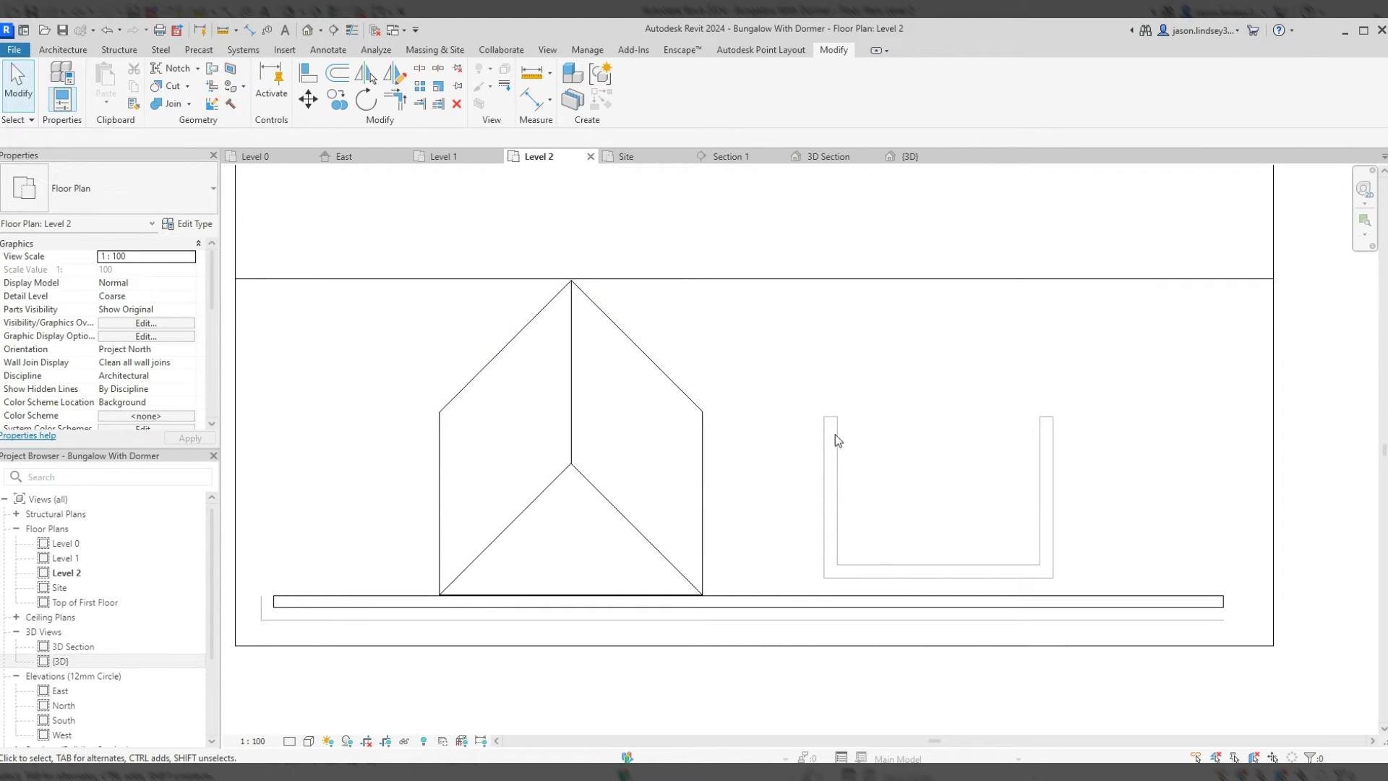
middle_click_drag(885, 486, 749, 492)
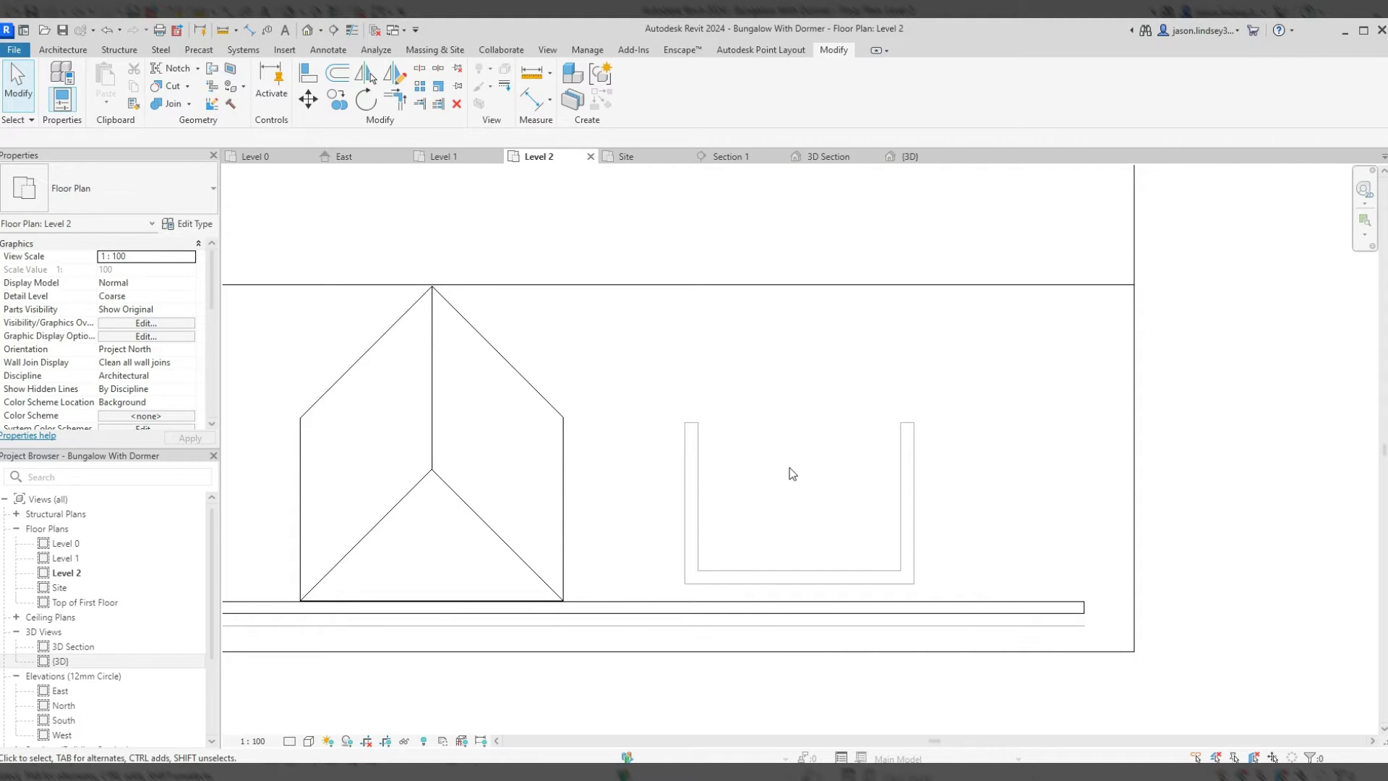
left_click(63, 50)
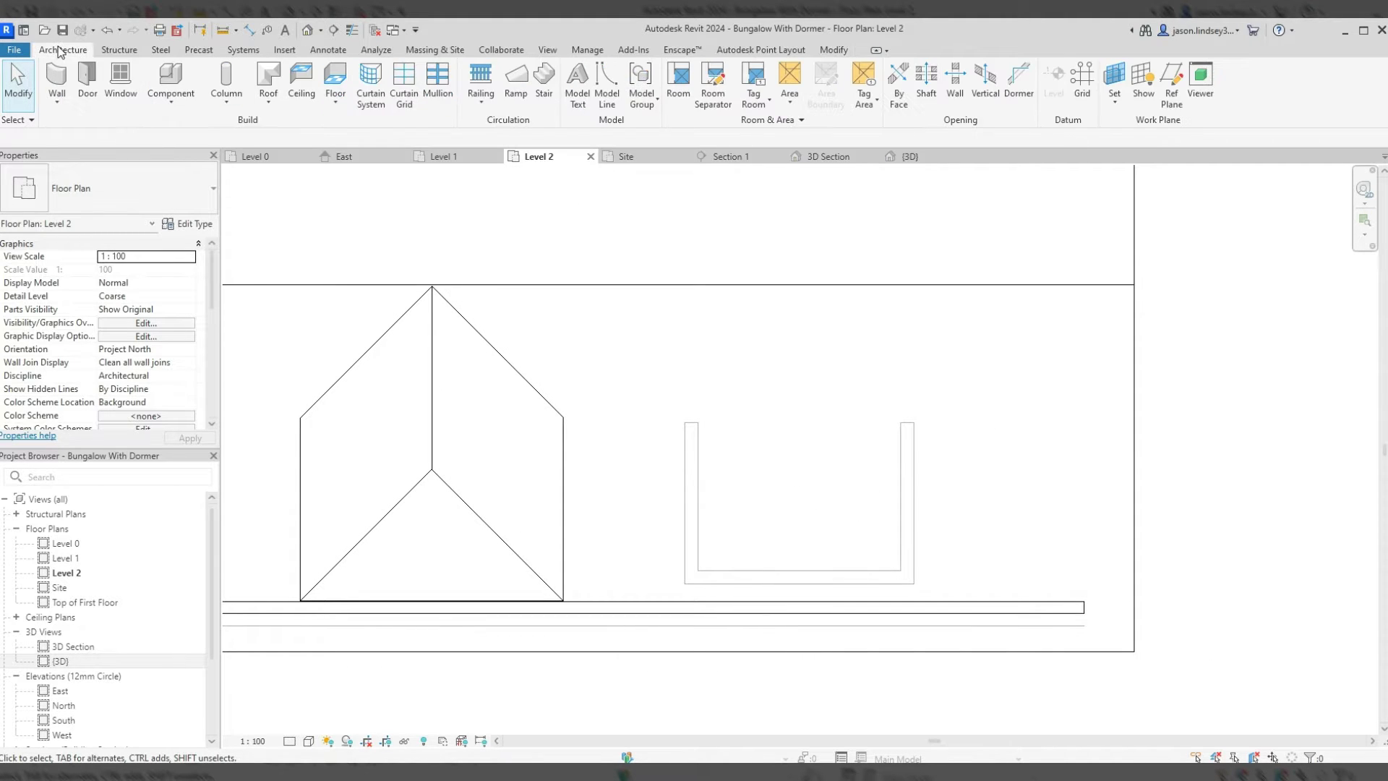
- Draw a Tiled Roof rectangle with 200 offset around the second dormer's open walls
left_click(268, 79)
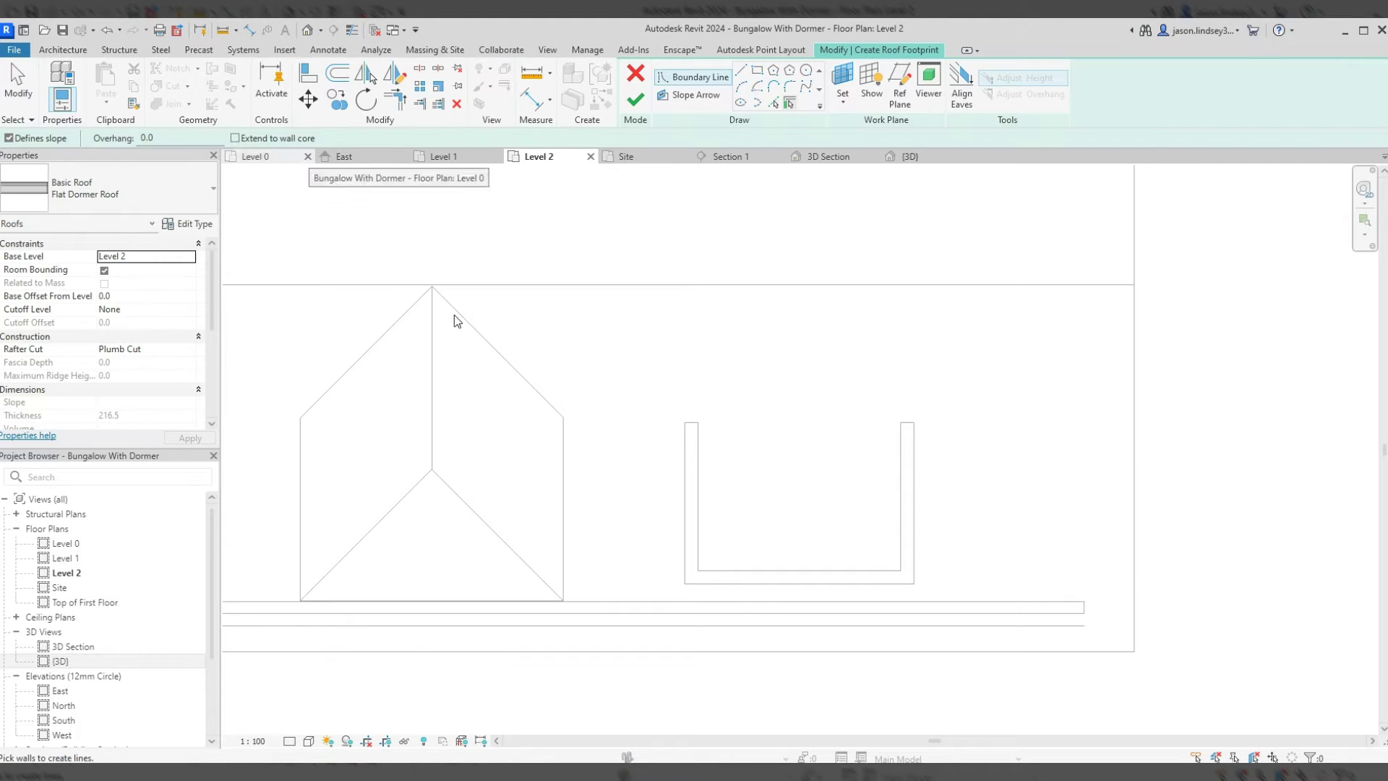
left_click(98, 193)
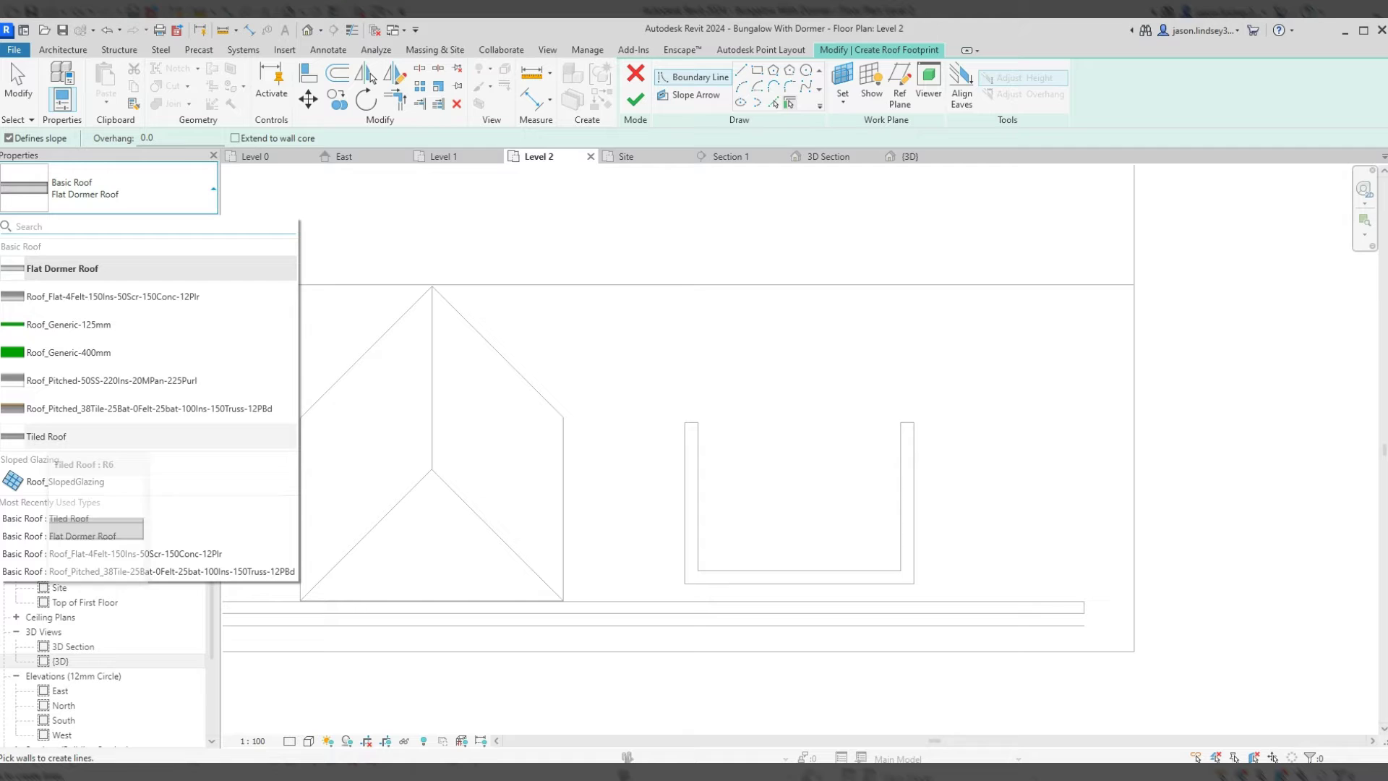
left_click(46, 435)
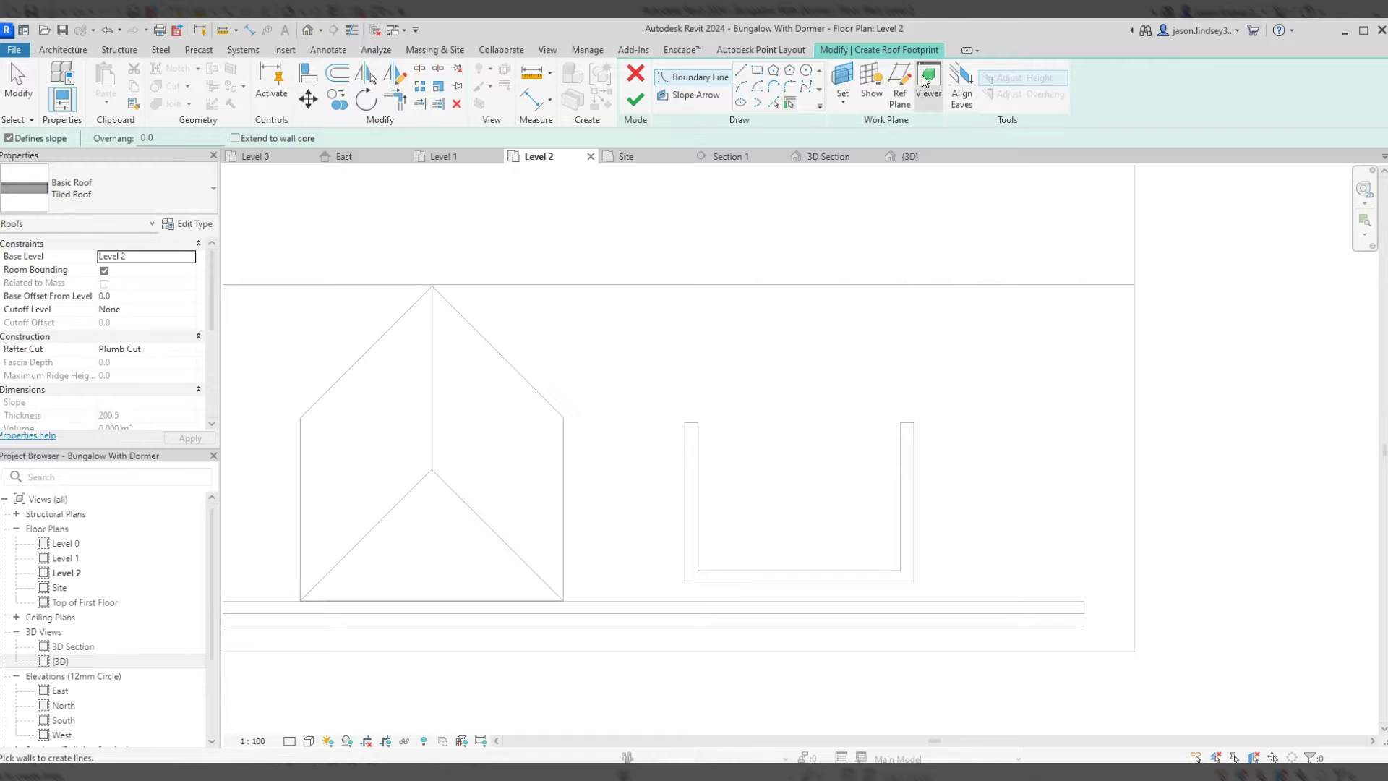
left_click(758, 73)
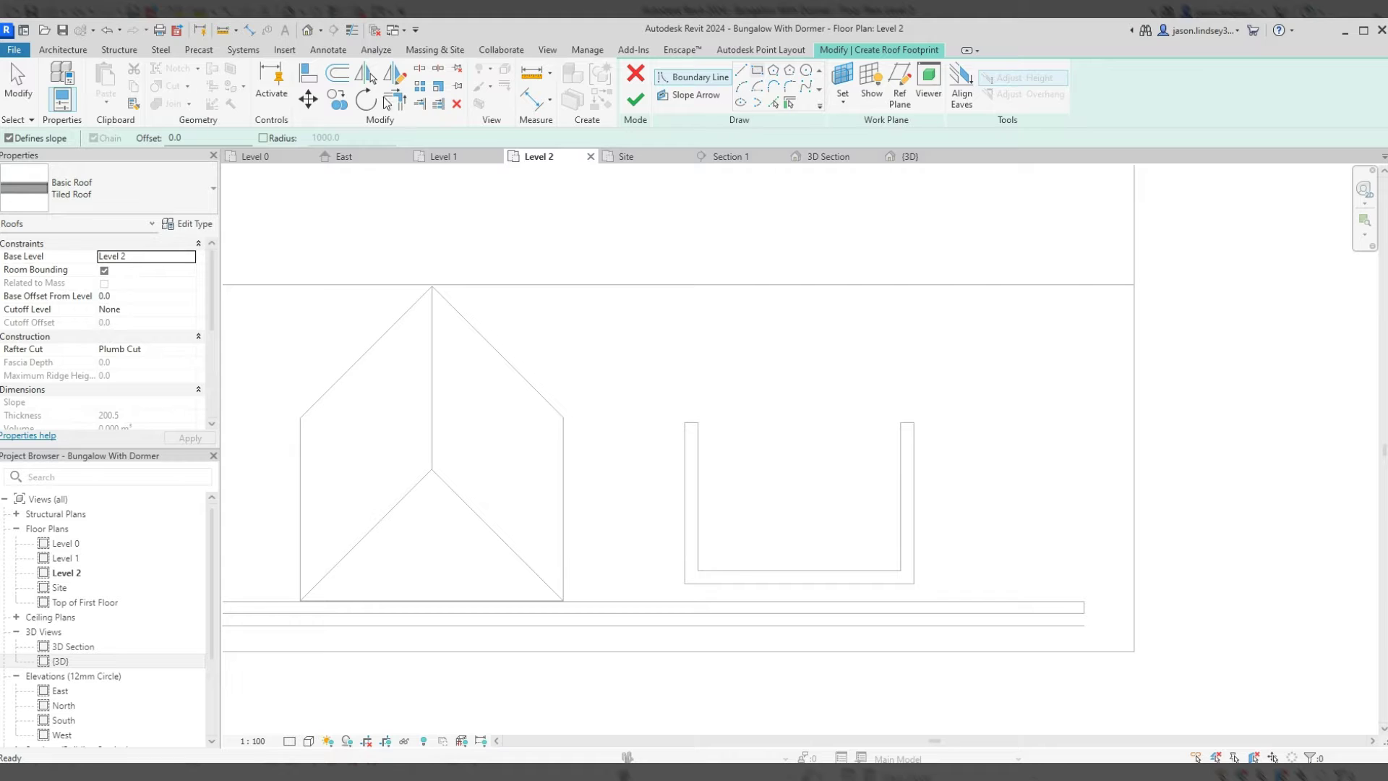
left_click_drag(185, 138, 164, 139)
type("200")
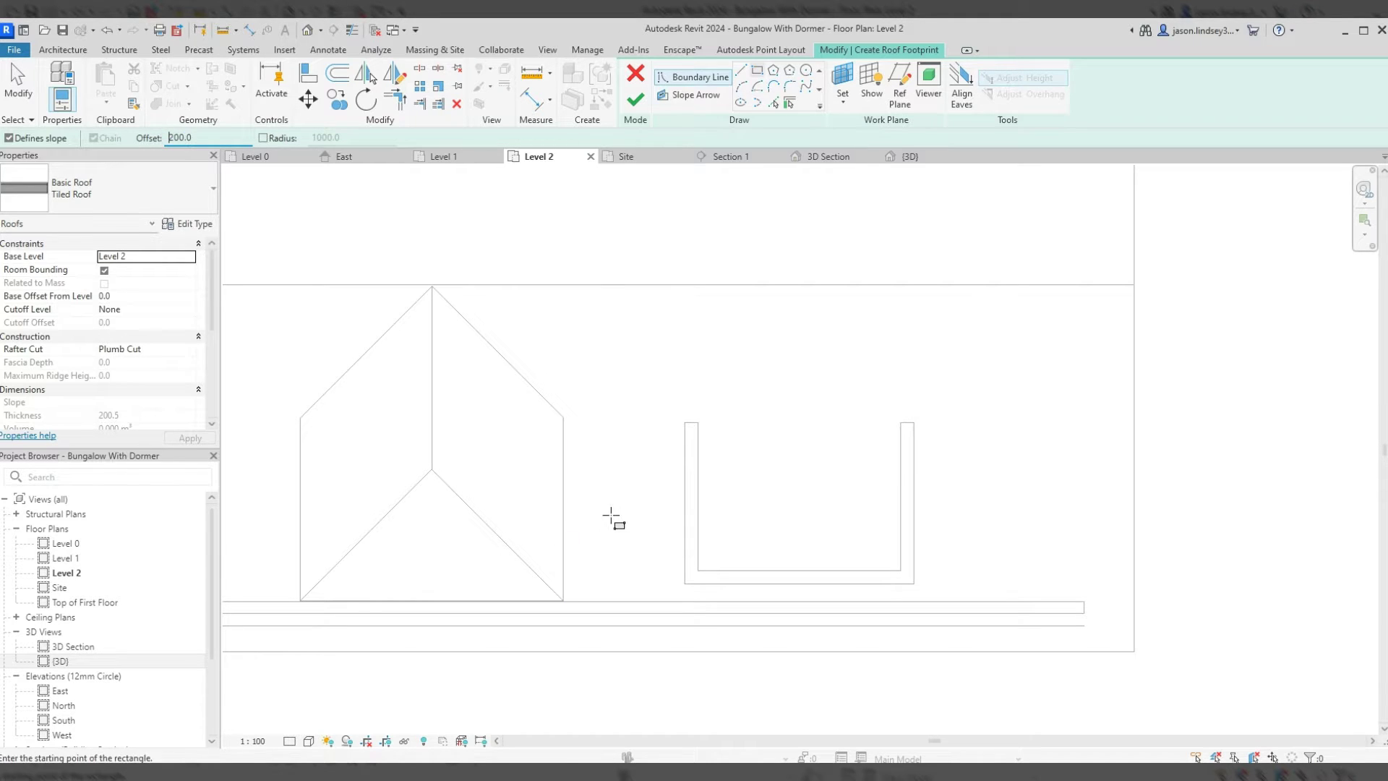
left_click(685, 585)
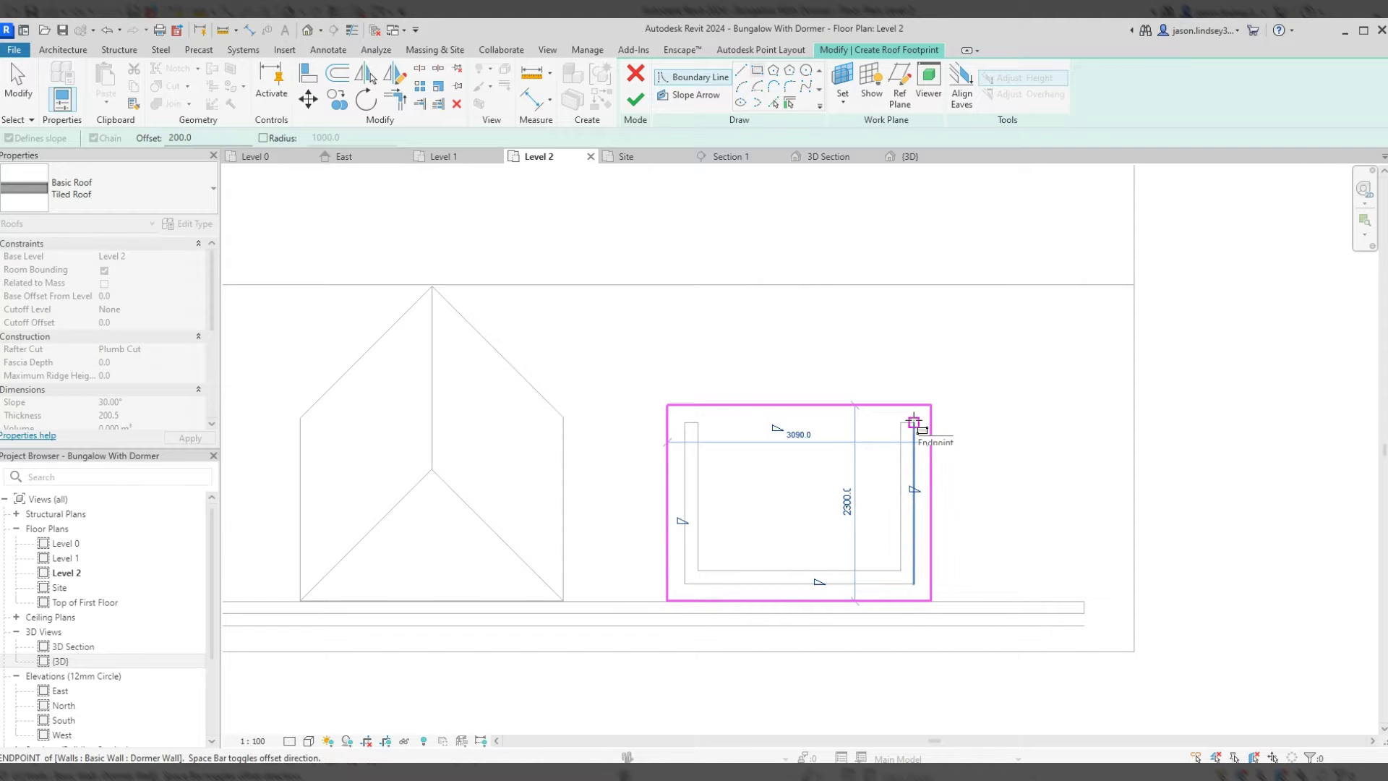
left_click(914, 422)
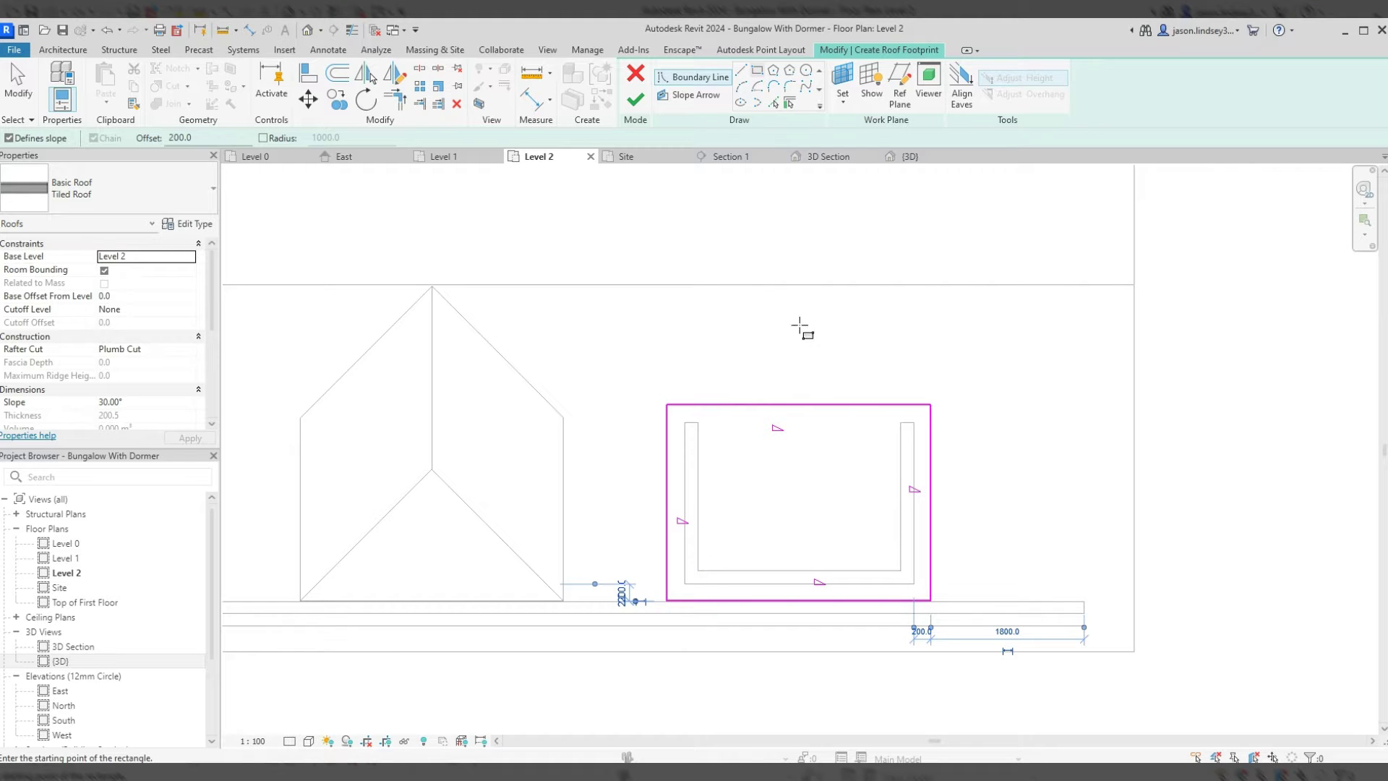
key("Escape")
key("Escape")
- Turn off Defines Roof Slope on the footprint's back edge
left_click(782, 406)
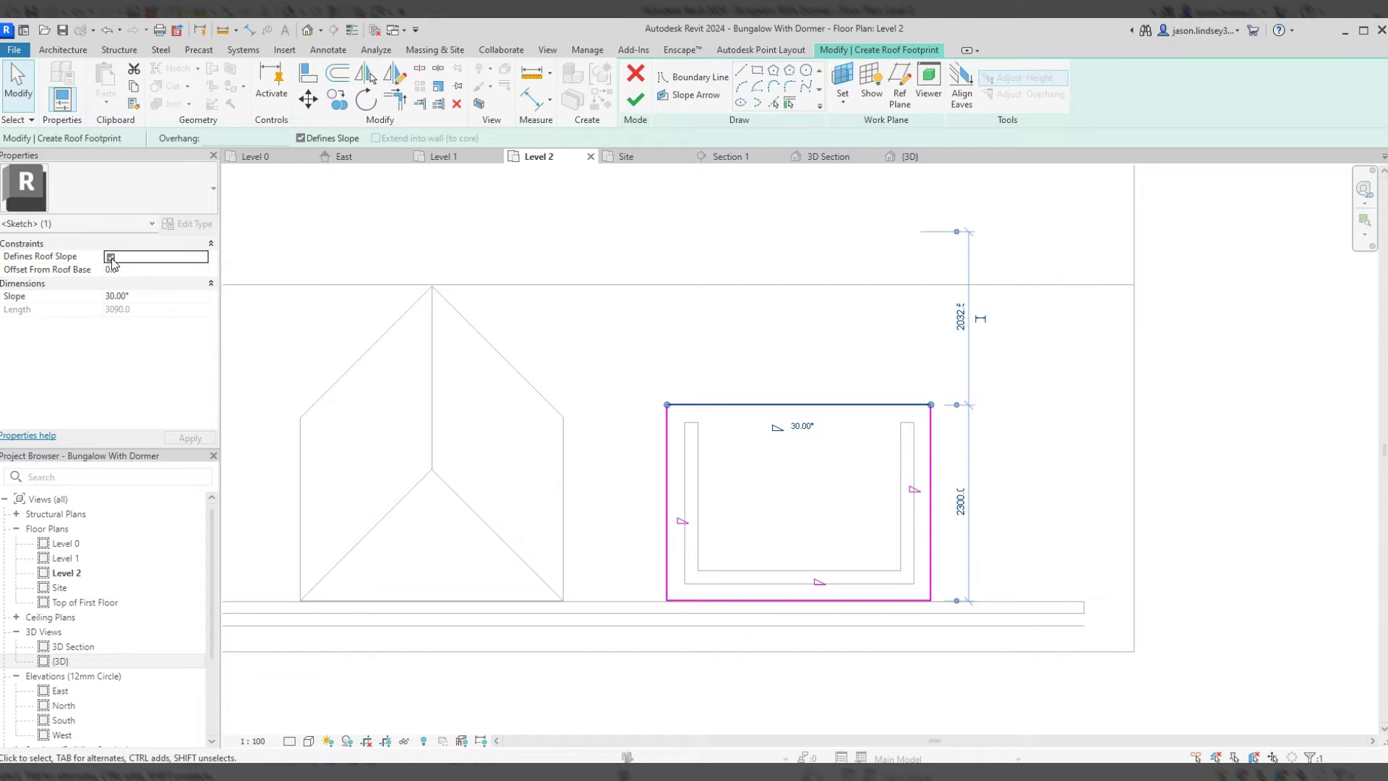
left_click(110, 257)
left_click(1150, 474)
- Set the remaining three footprint edges to a 40° slope
left_click_drag(1055, 669, 640, 478)
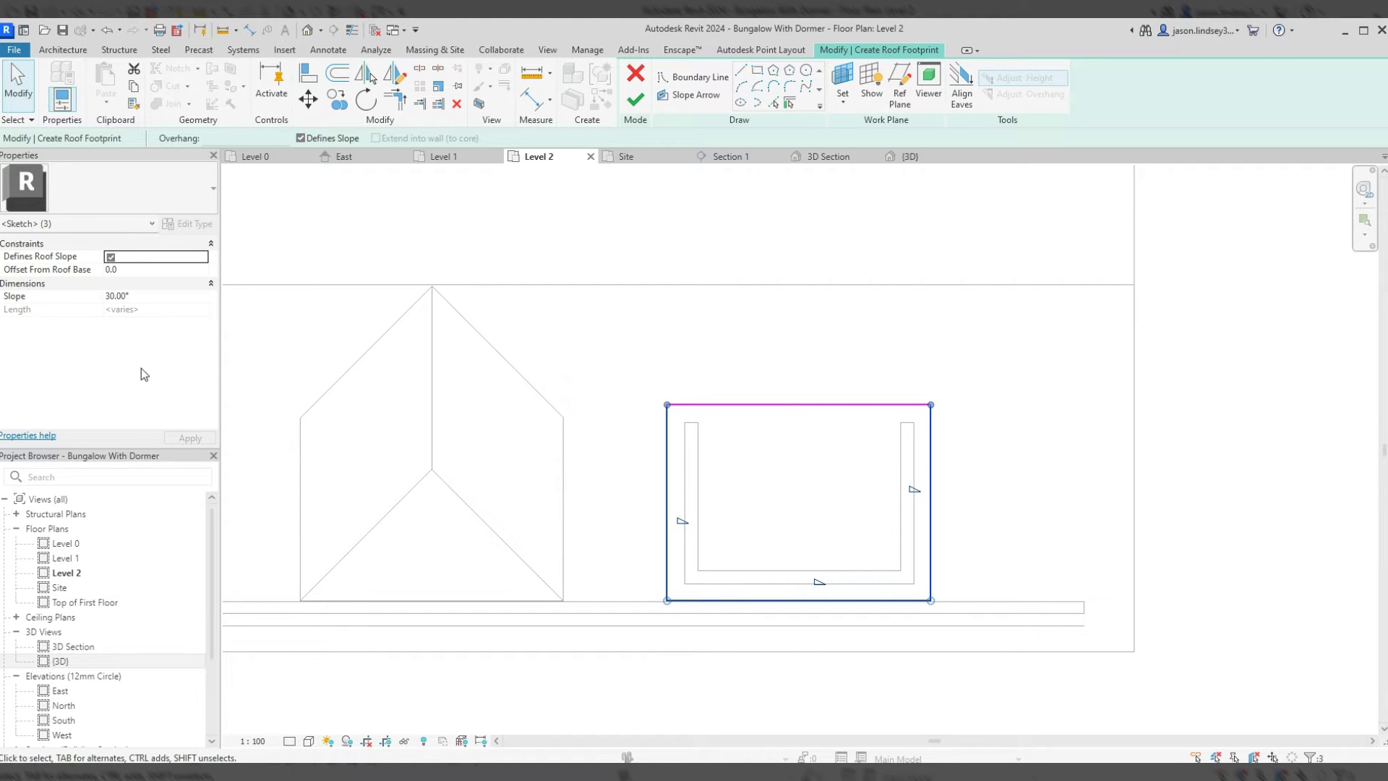
left_click(150, 297)
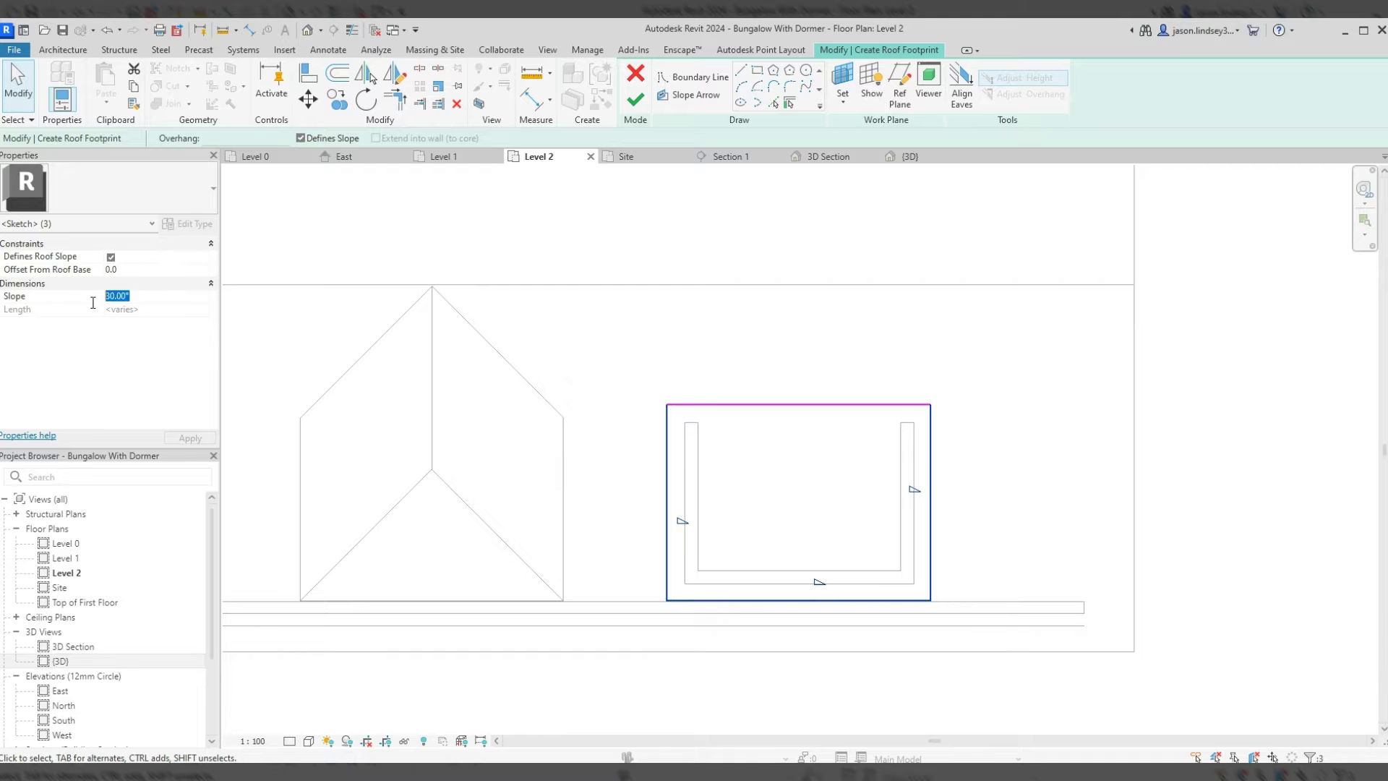
type("40")
key("Return")
left_click(191, 438)
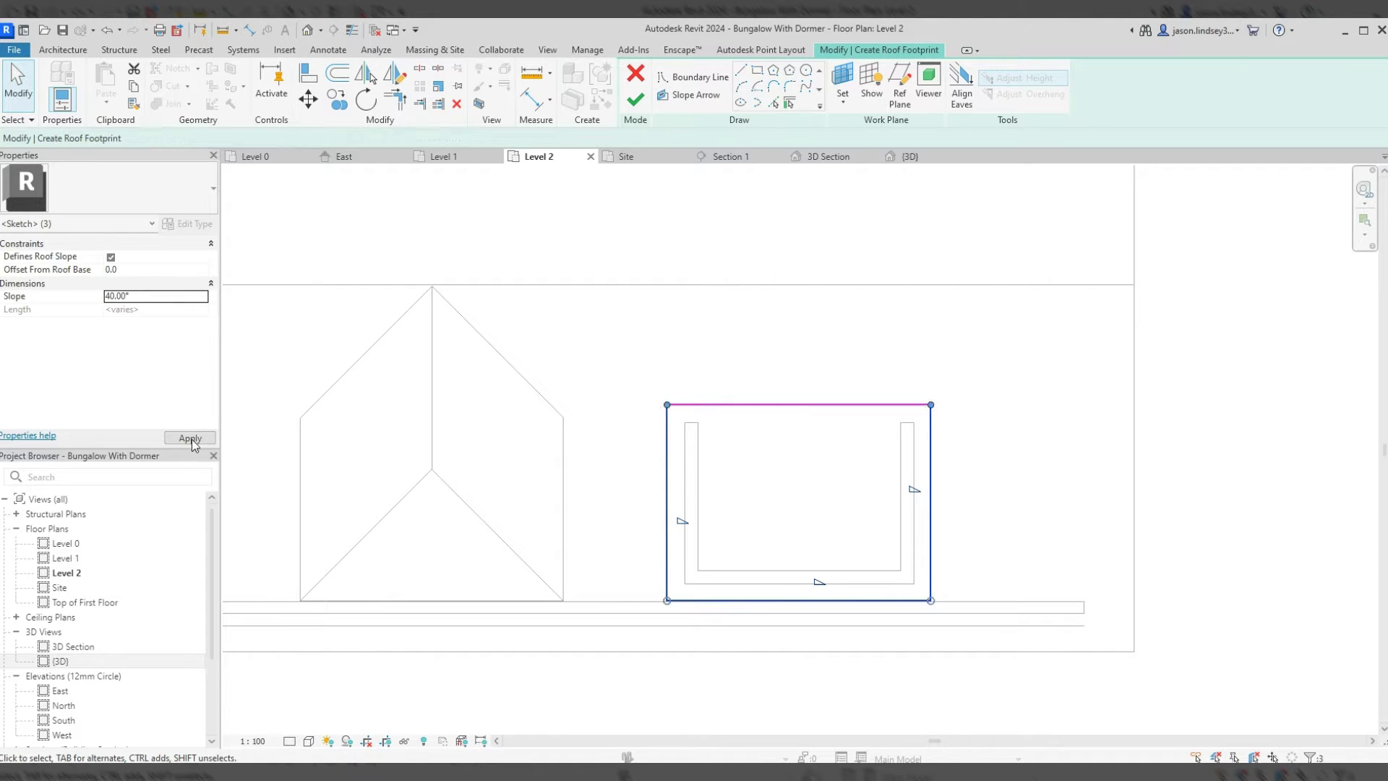
- Finish the roof sketch and inspect the new hipped dormer roof beside the first in 3D
left_click(638, 103)
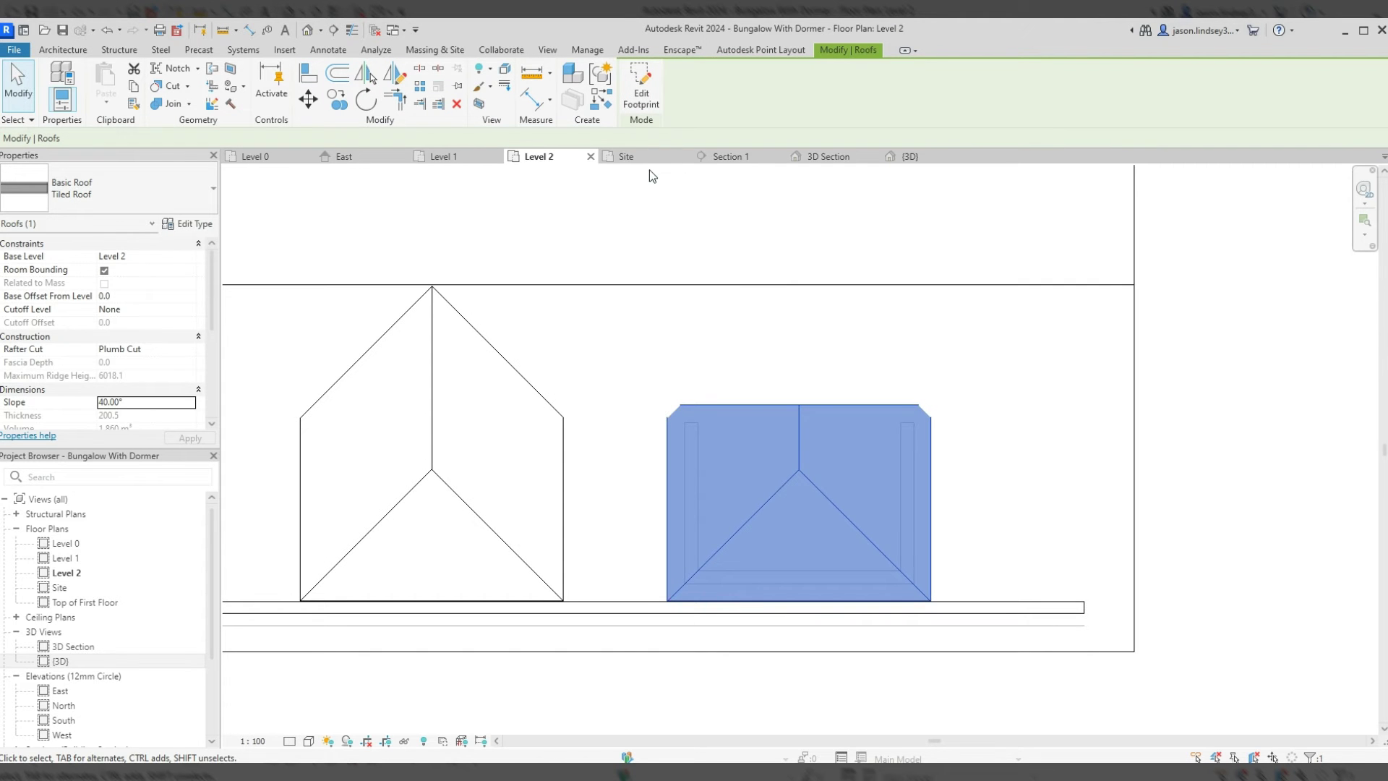
left_click(916, 158)
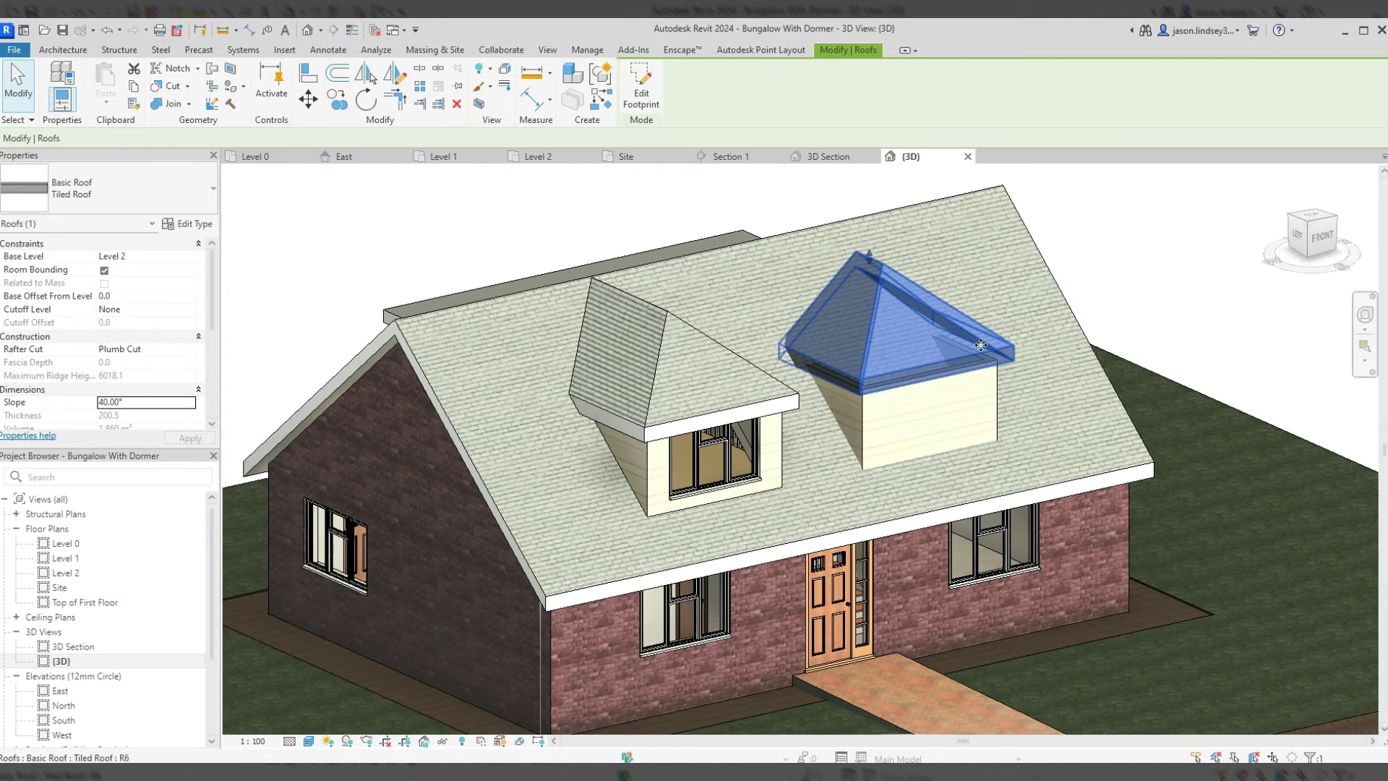
left_click(1143, 267)
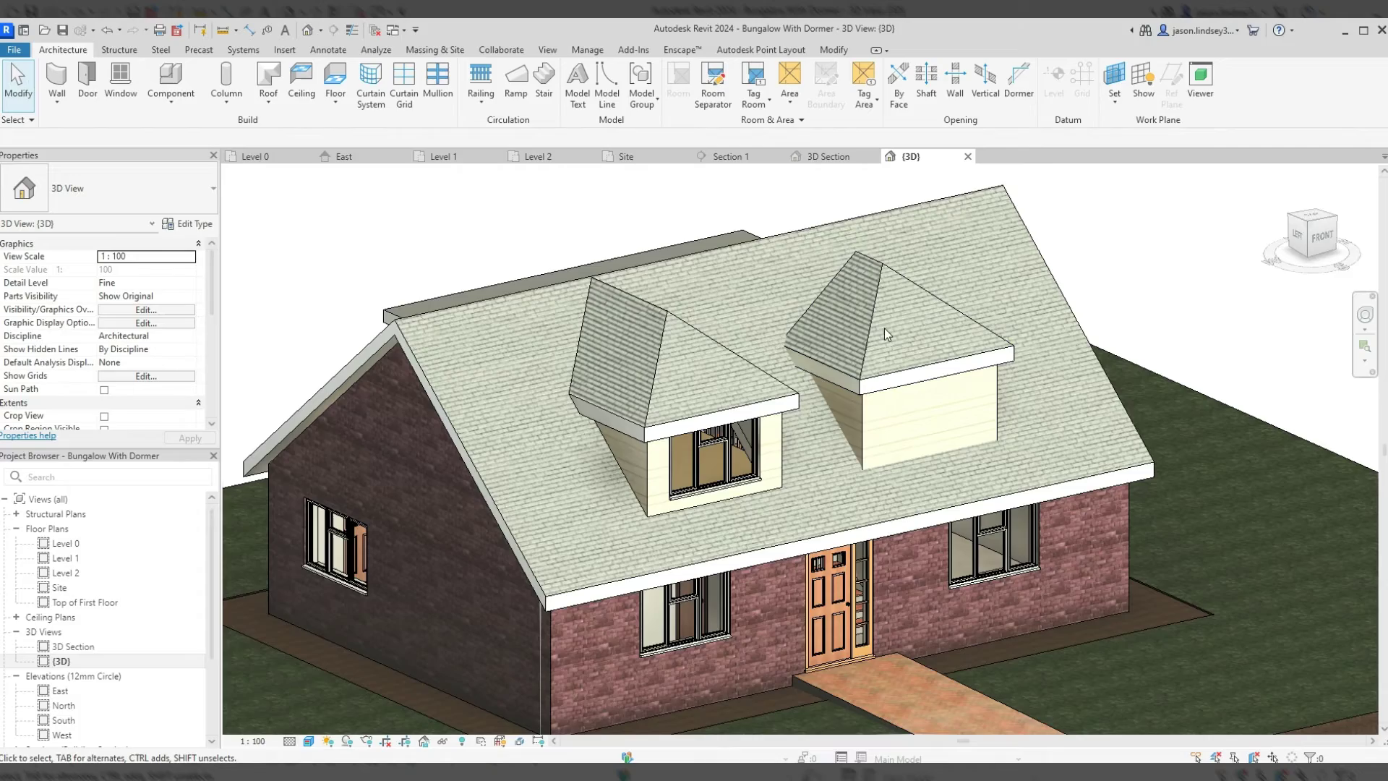
mouse_move(891, 345)
middle_mouse_down("shift")
mouse_move(605, 405)
mouse_move(527, 399)
mouse_move(659, 320)
middle_mouse_up("shift")
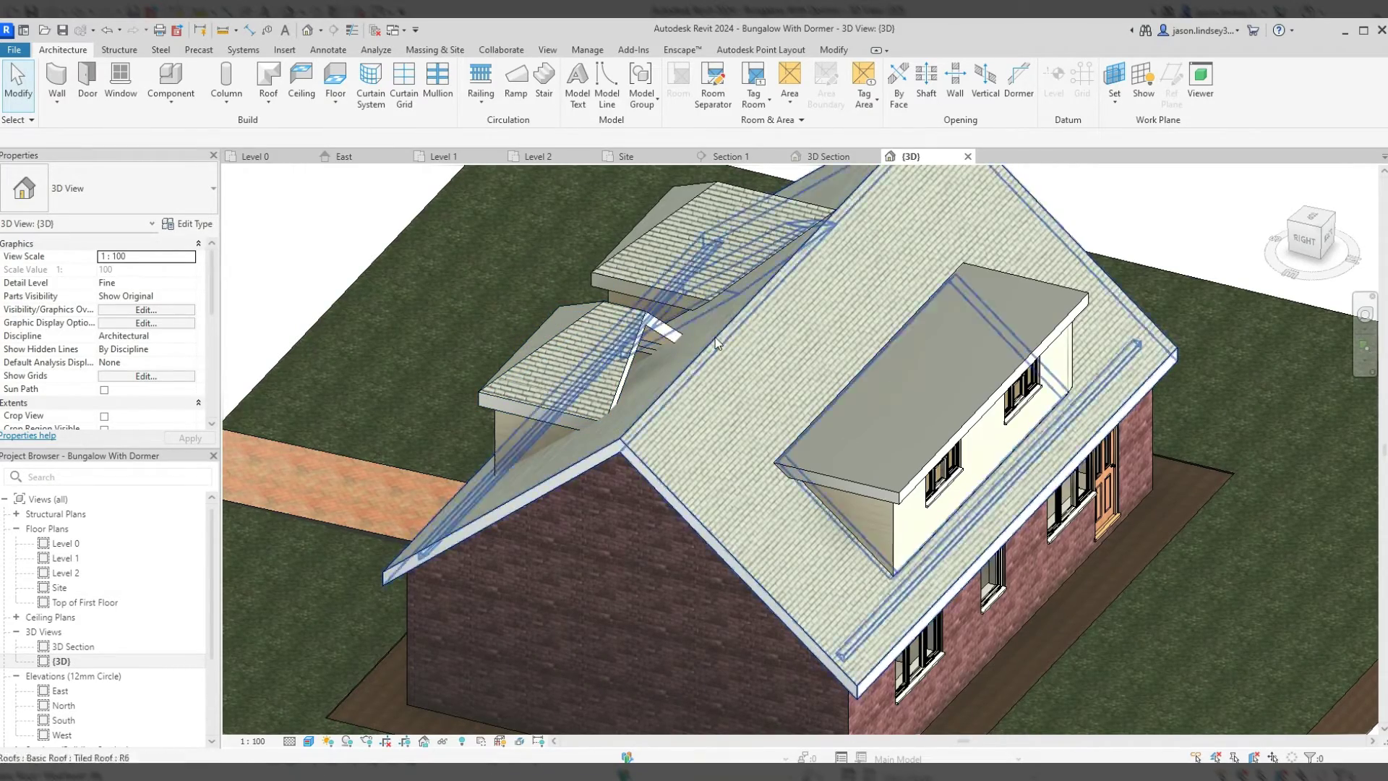
mouse_move(715, 348)
middle_mouse_down("shift")
mouse_move(632, 297)
mouse_move(754, 308)
middle_mouse_up("shift")
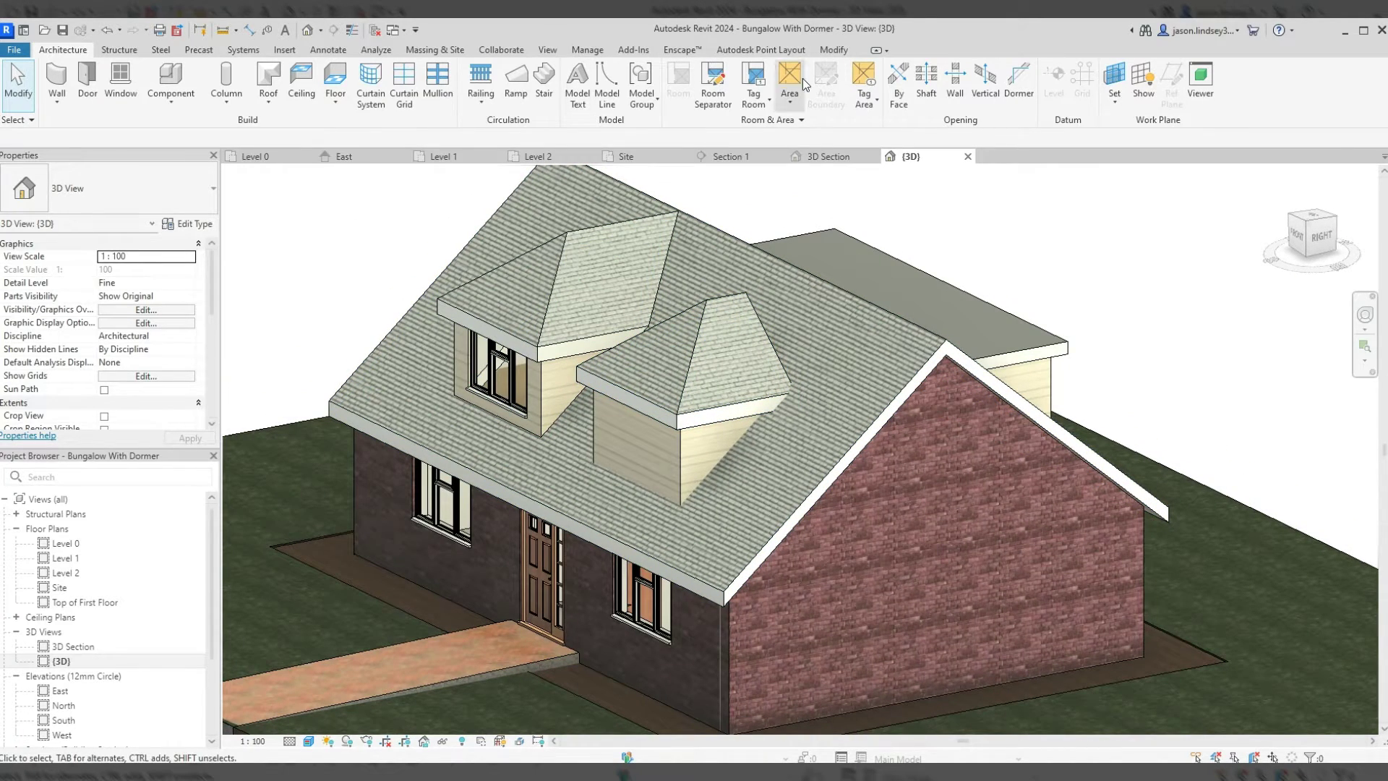
- Join the second dormer roof's hip edge onto the main roof face using Join/Unjoin Roof
left_click(834, 50)
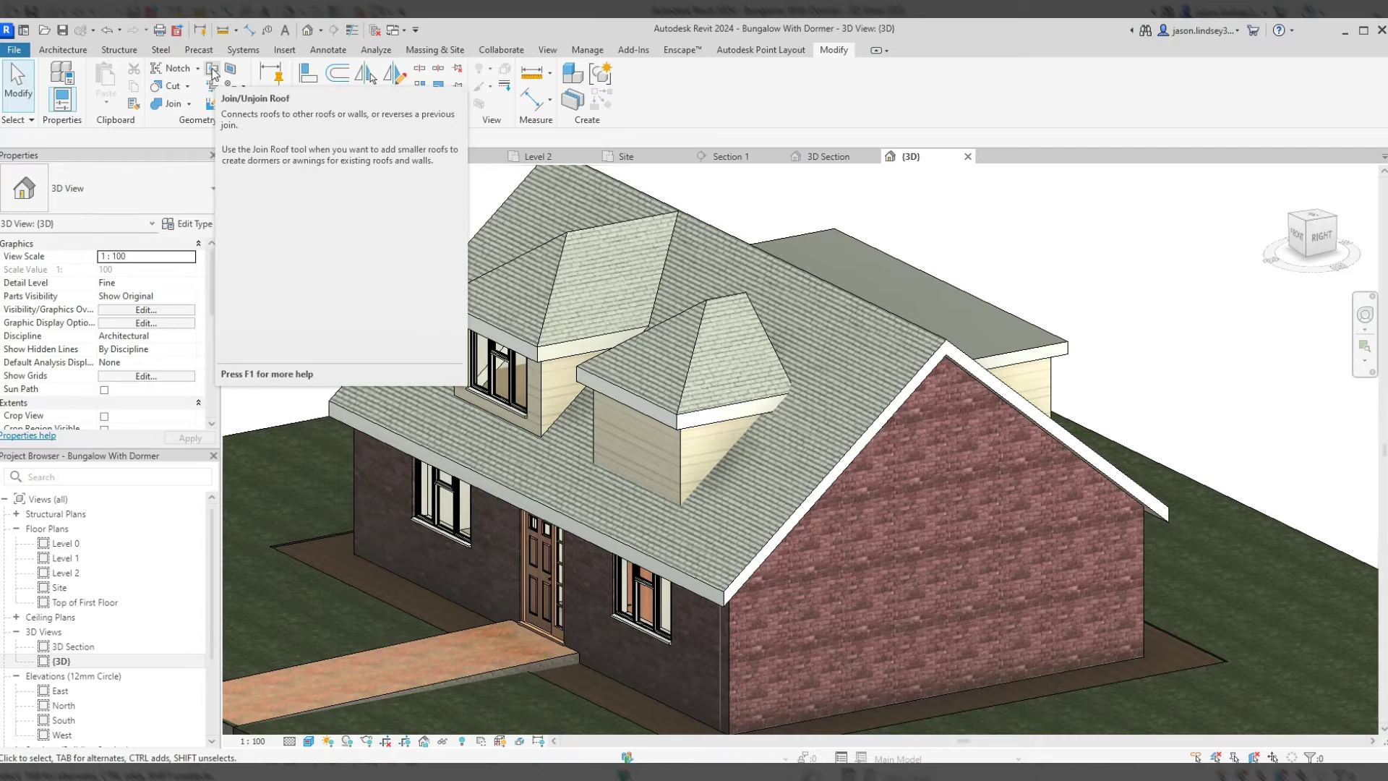
left_click(213, 71)
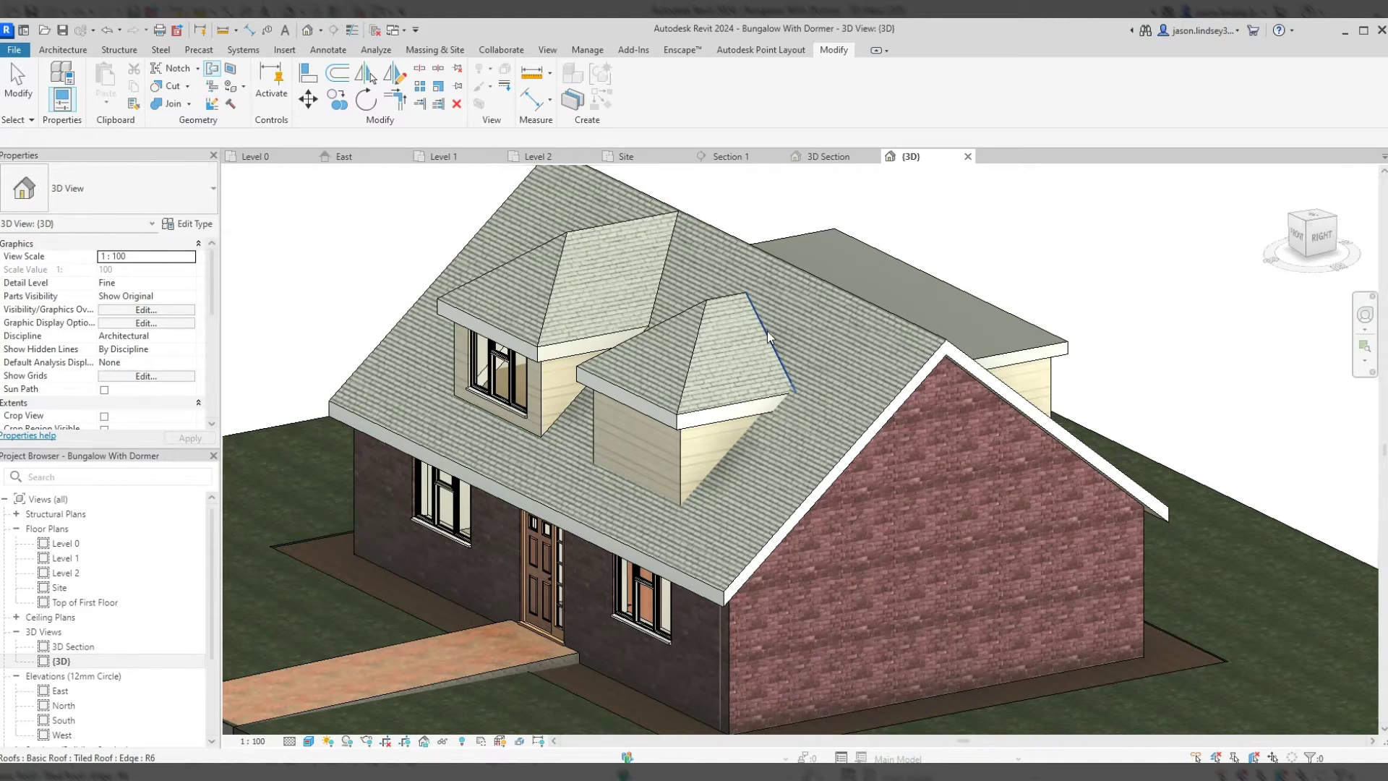
scroll(767, 331, "up", 4)
scroll(765, 330, "up", 1)
left_click(743, 302)
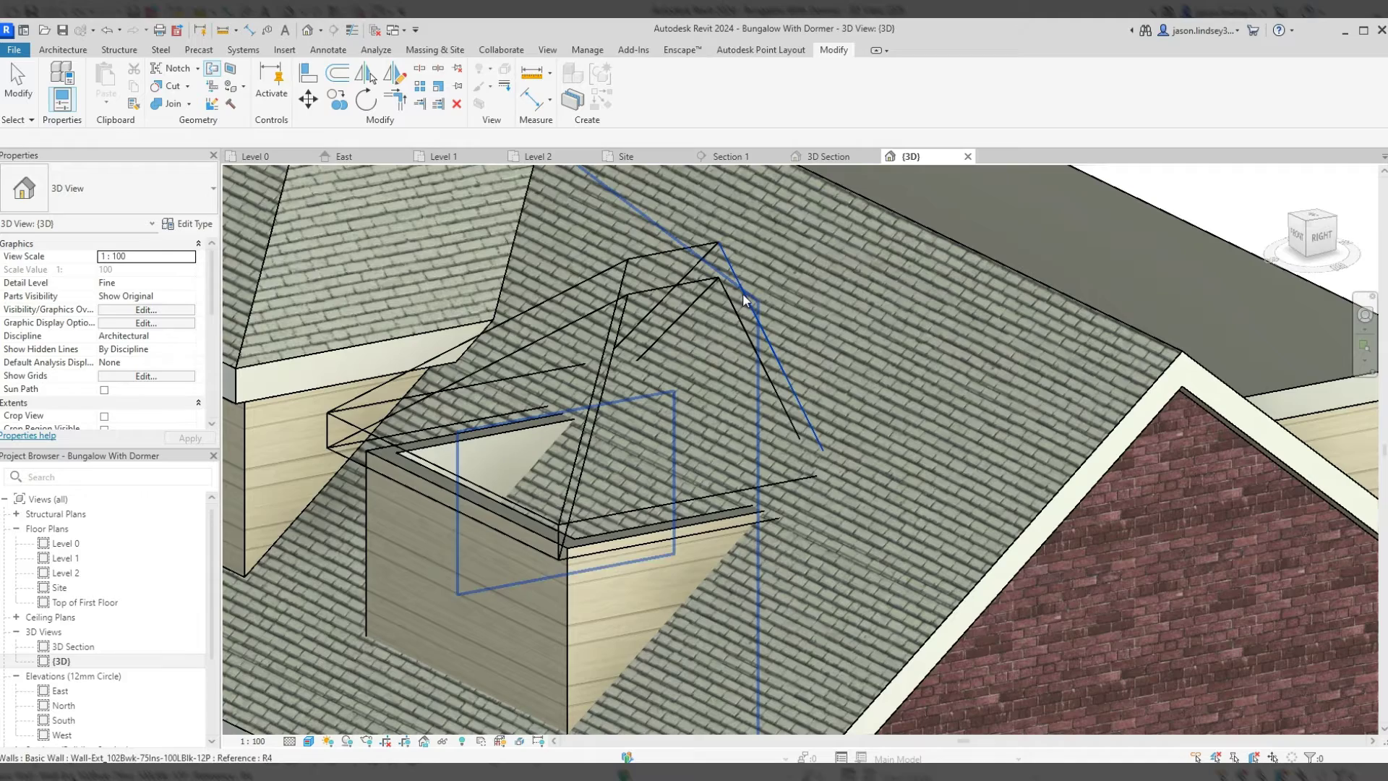
left_click(922, 231)
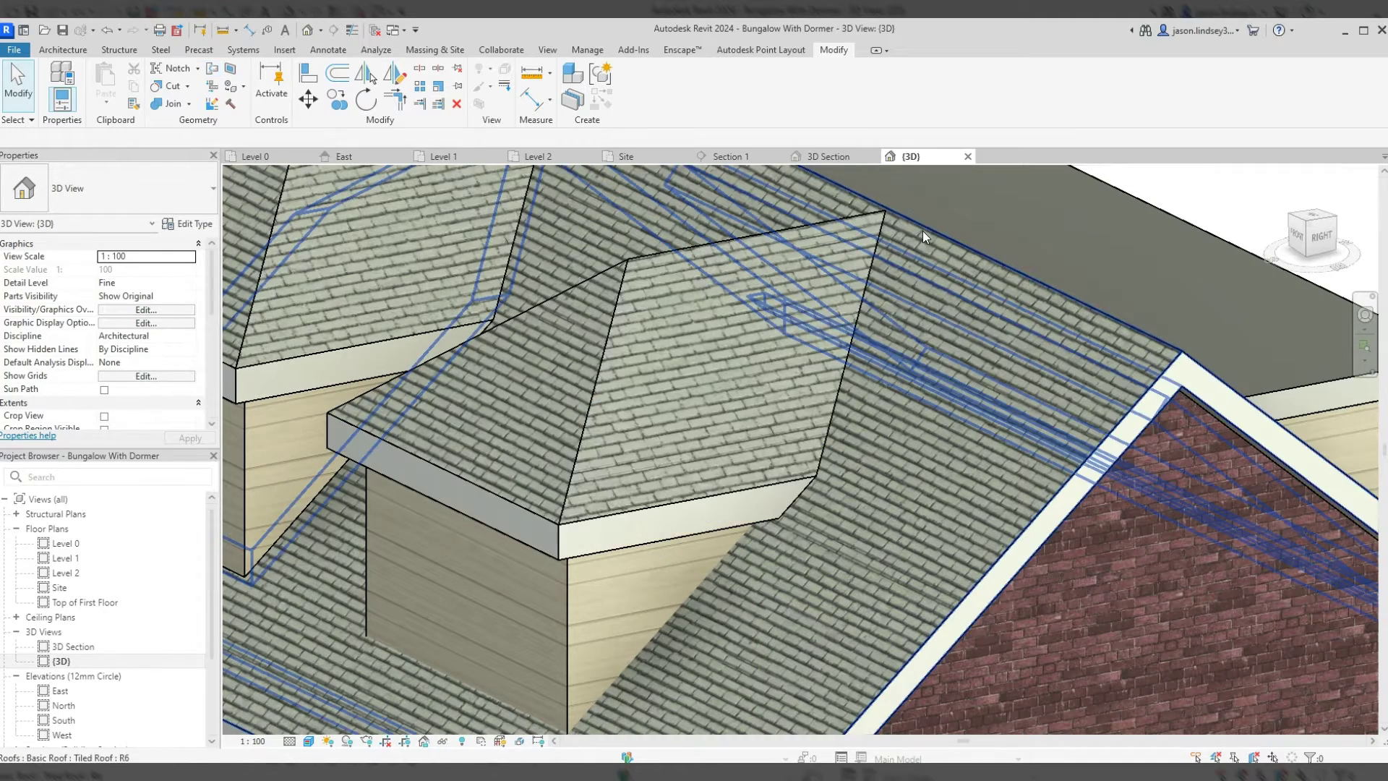
scroll(900, 324, "down", 3)
scroll(907, 307, "down", 2)
scroll(907, 307, "down", 1)
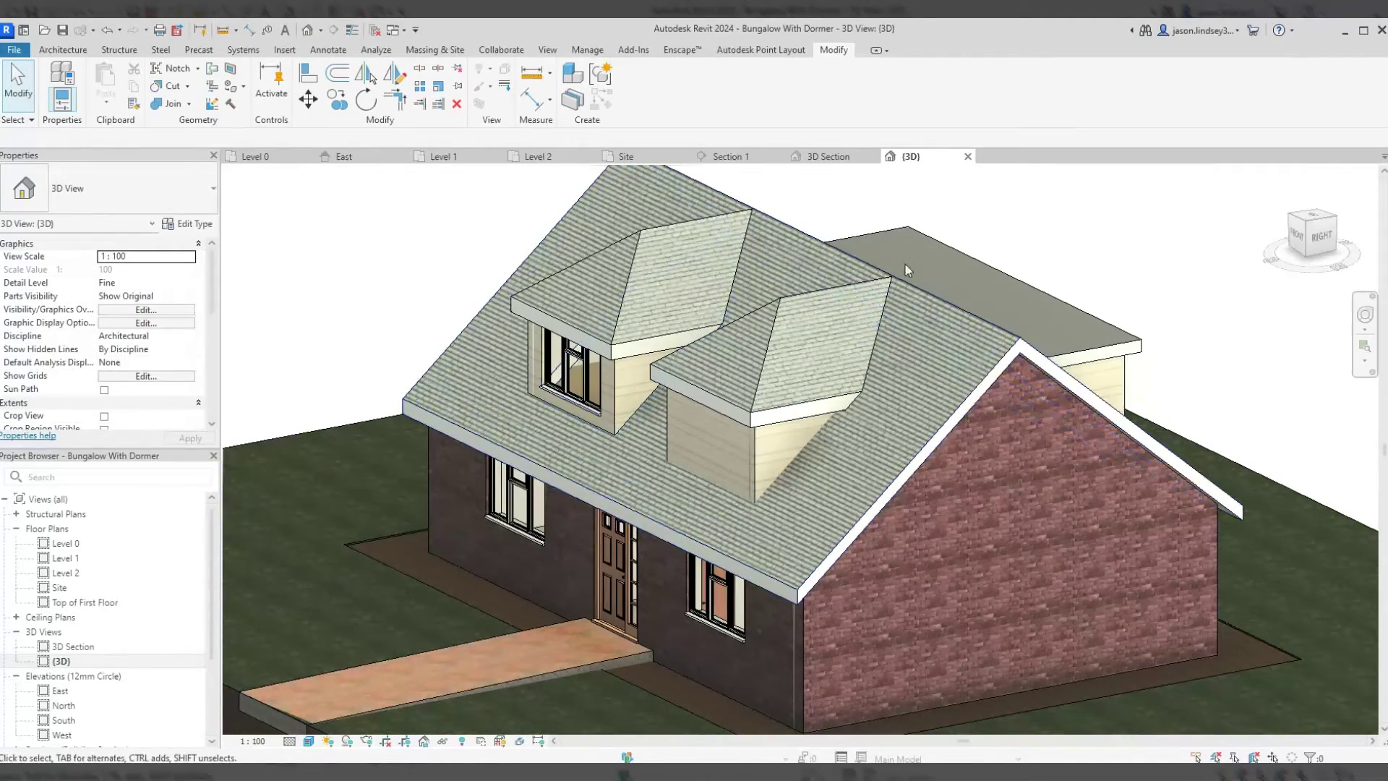
scroll(1112, 243, "up", 1)
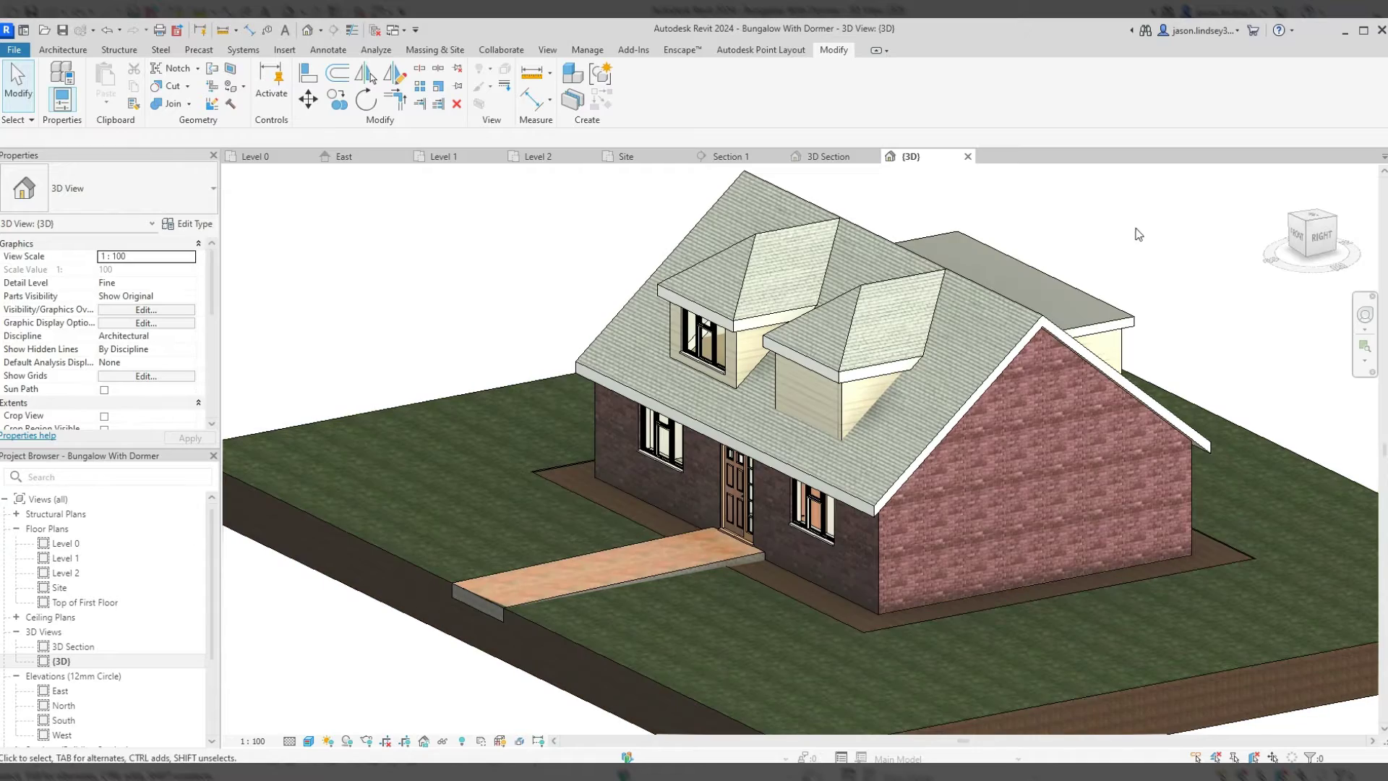
left_click(900, 309)
mouse_move(947, 337)
middle_mouse_down("shift")
mouse_move(970, 361)
mouse_move(735, 390)
middle_mouse_up("shift")
scroll(970, 361, "up", 3)
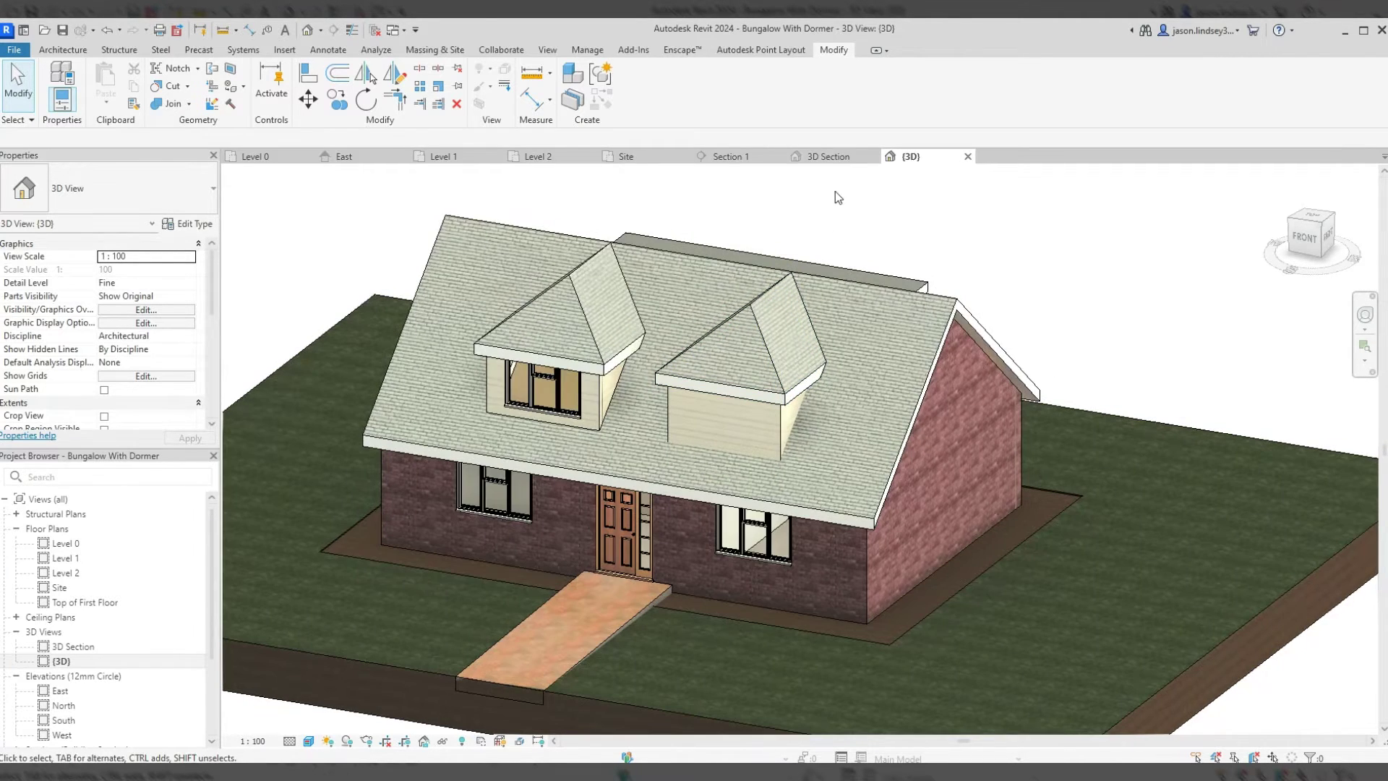
left_click(842, 158)
middle_click_drag(595, 420, 655, 360)
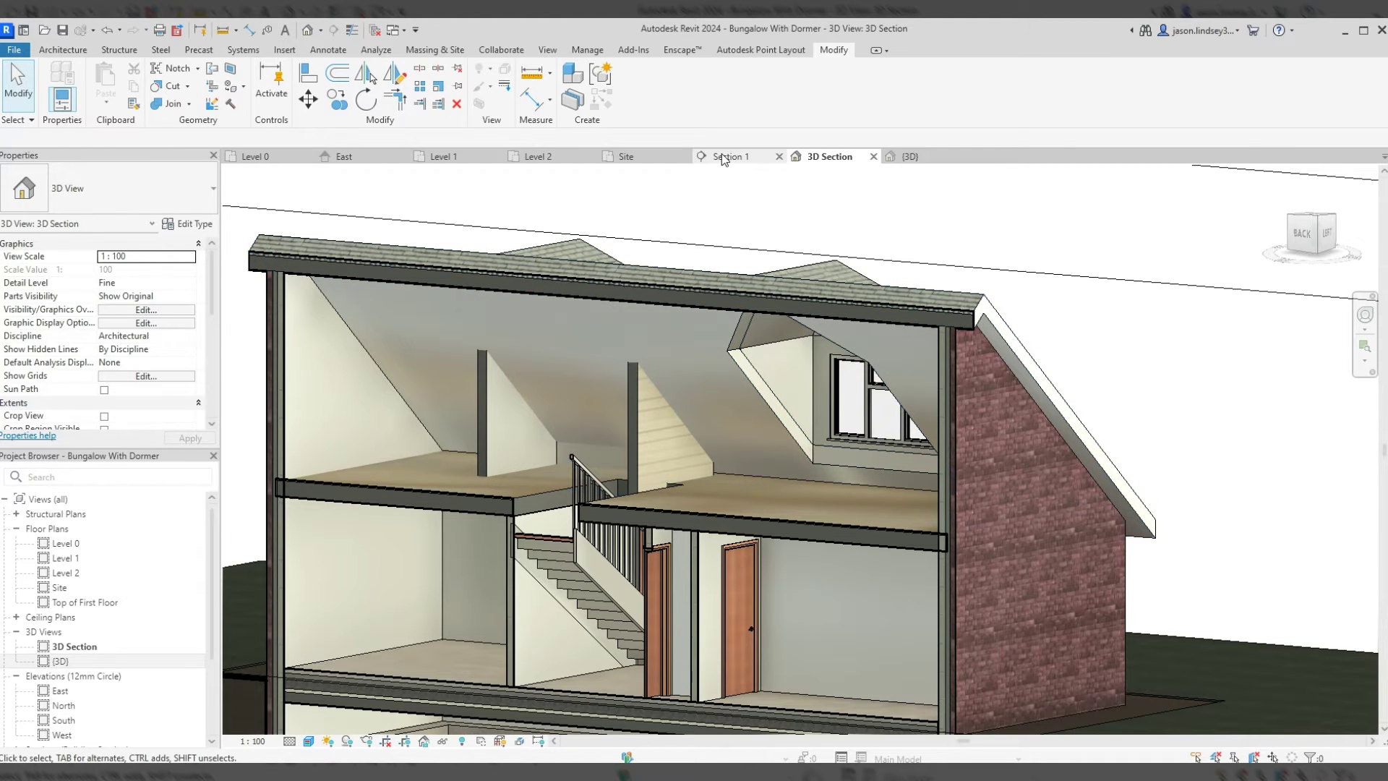
left_click(909, 158)
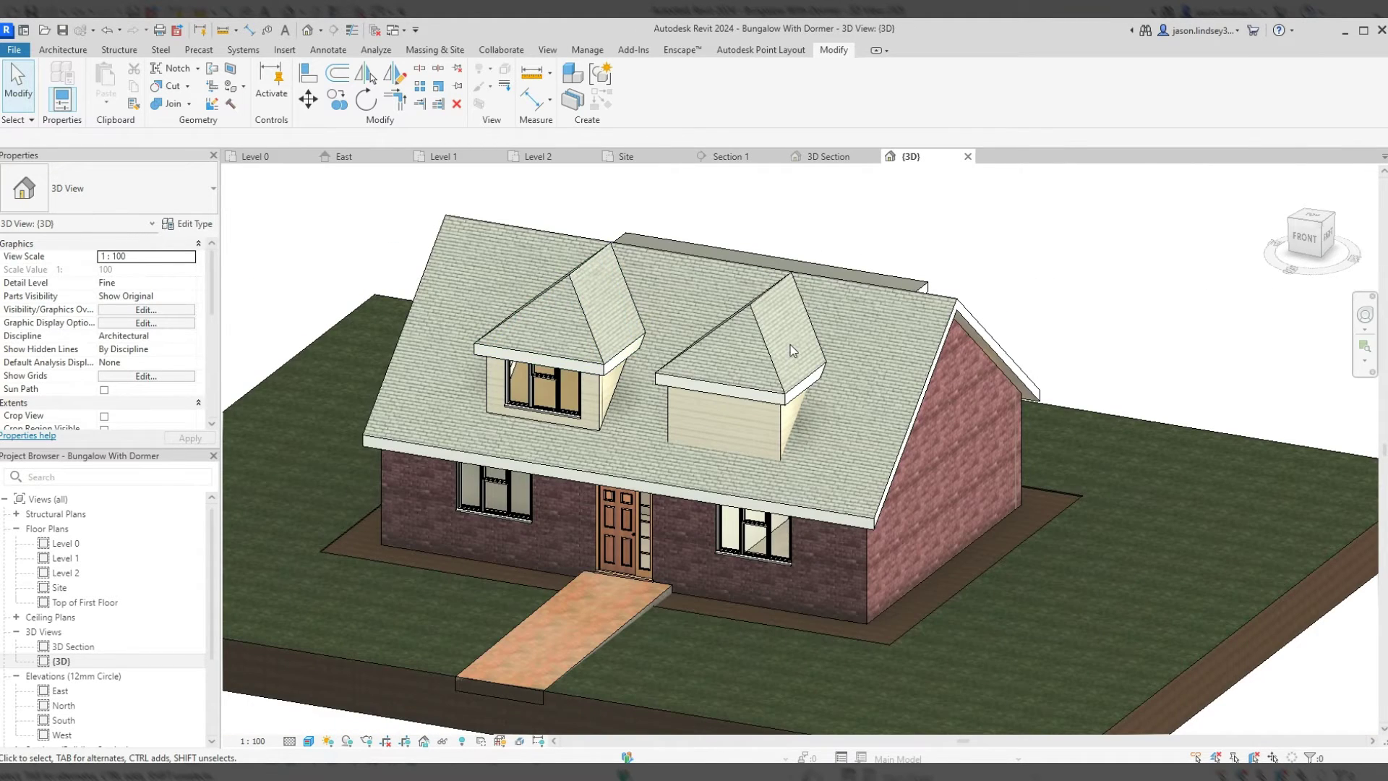
scroll(790, 339, "up", 3)
scroll(701, 295, "up", 2)
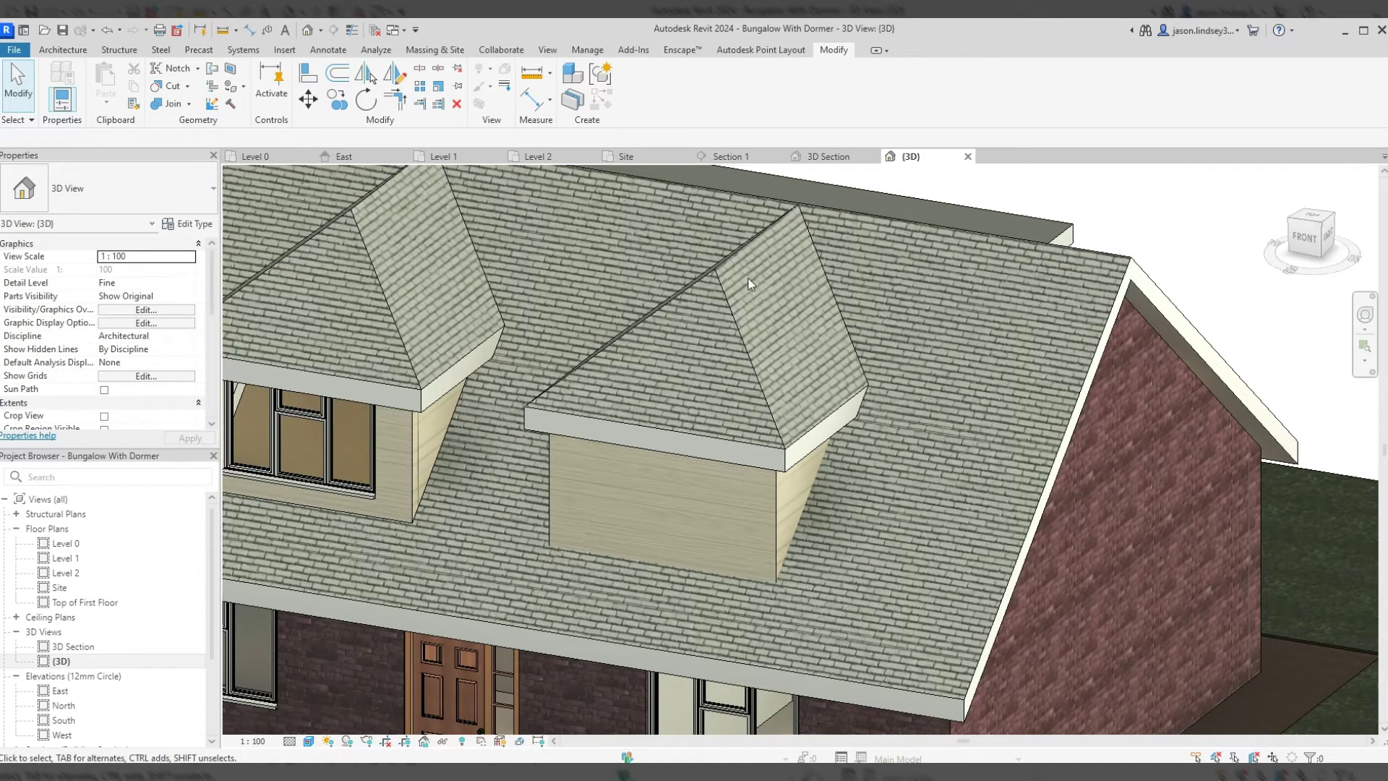
left_click(61, 49)
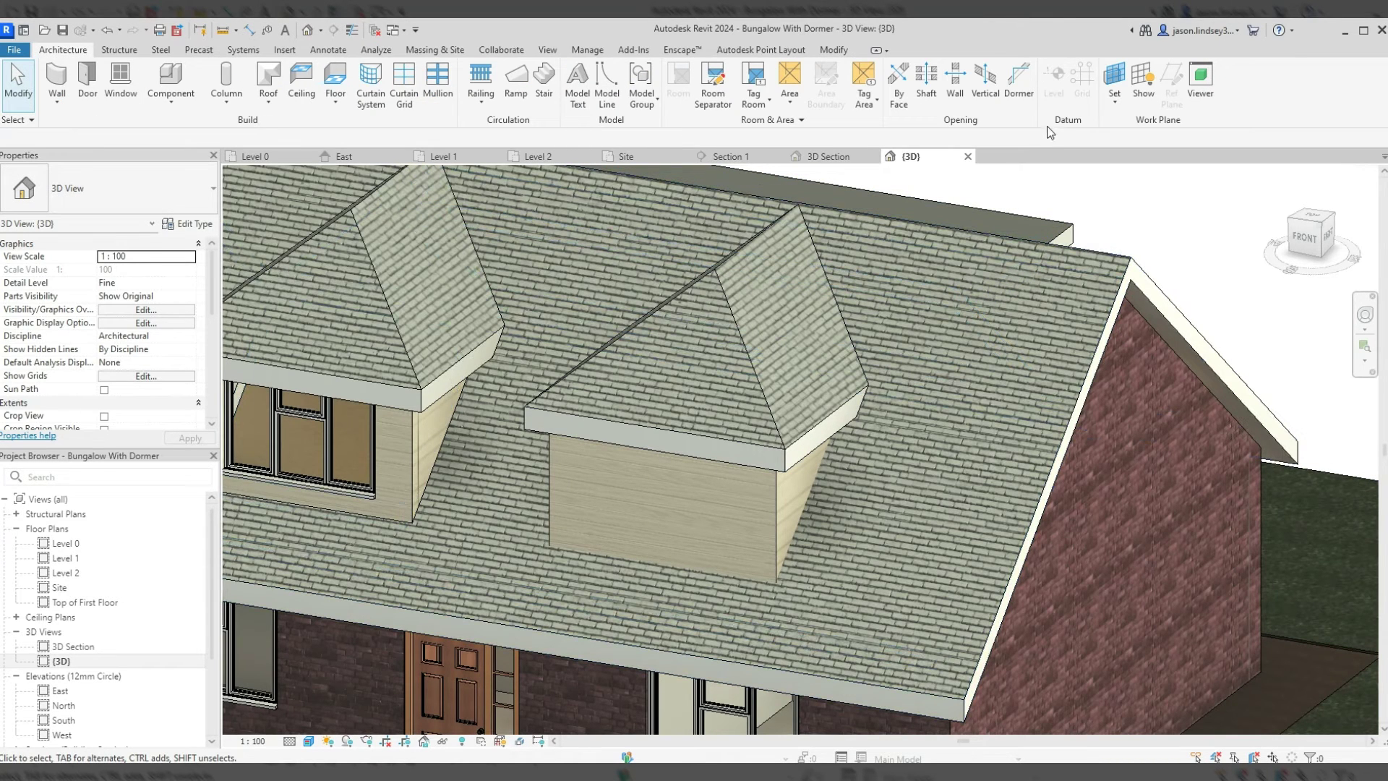
- Start a Dormer opening on the main roof, tracing the dormer roof's joined edges as boundary
left_click(1020, 84)
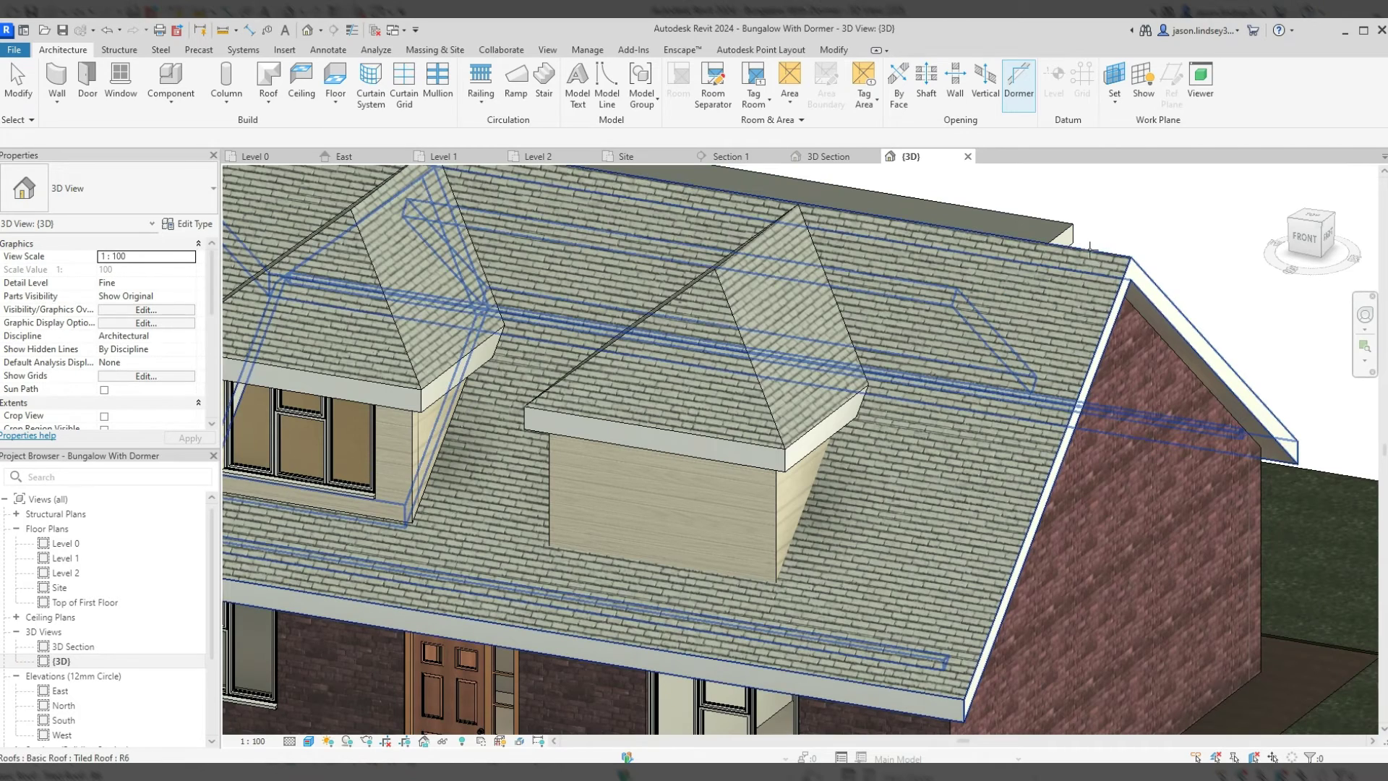
left_click(1035, 252)
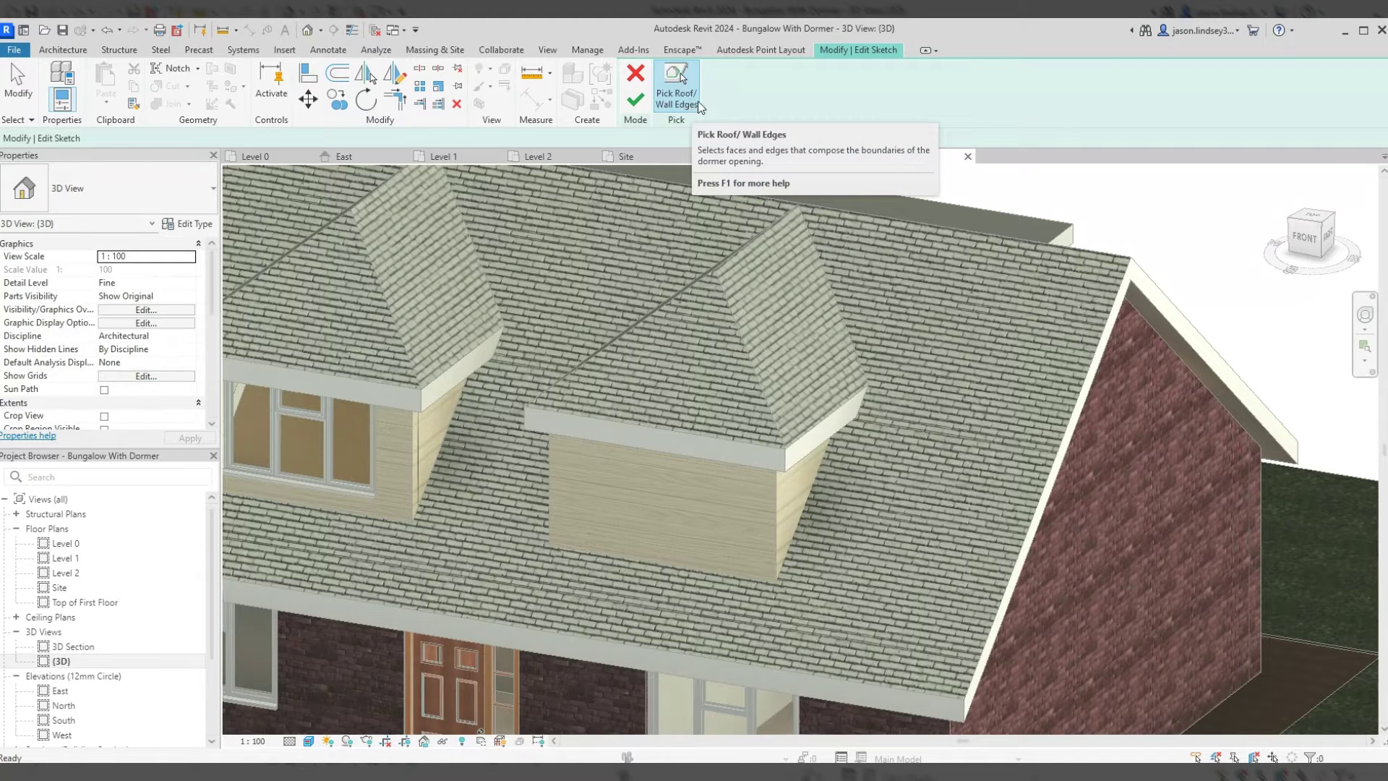
left_click(820, 268)
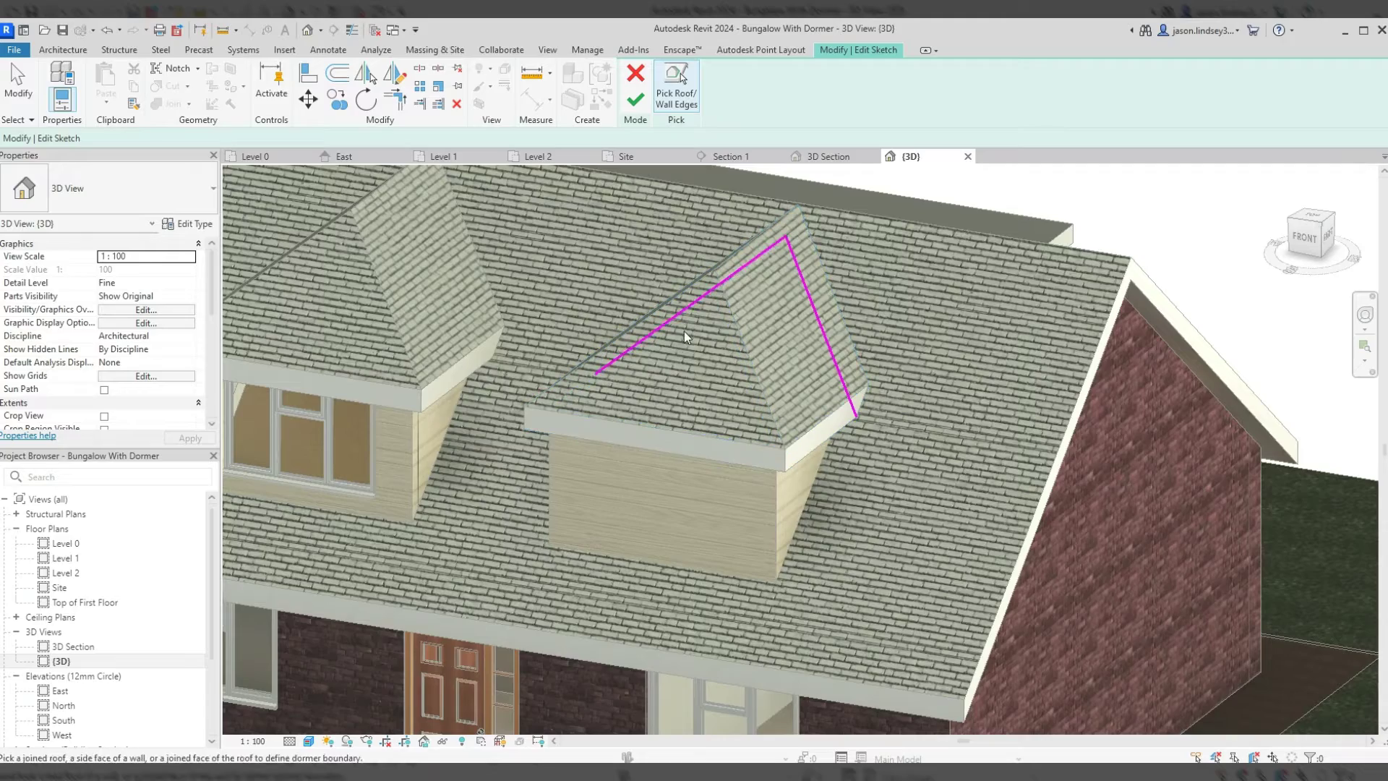
middle_click_drag(684, 331, 617, 352, "shift")
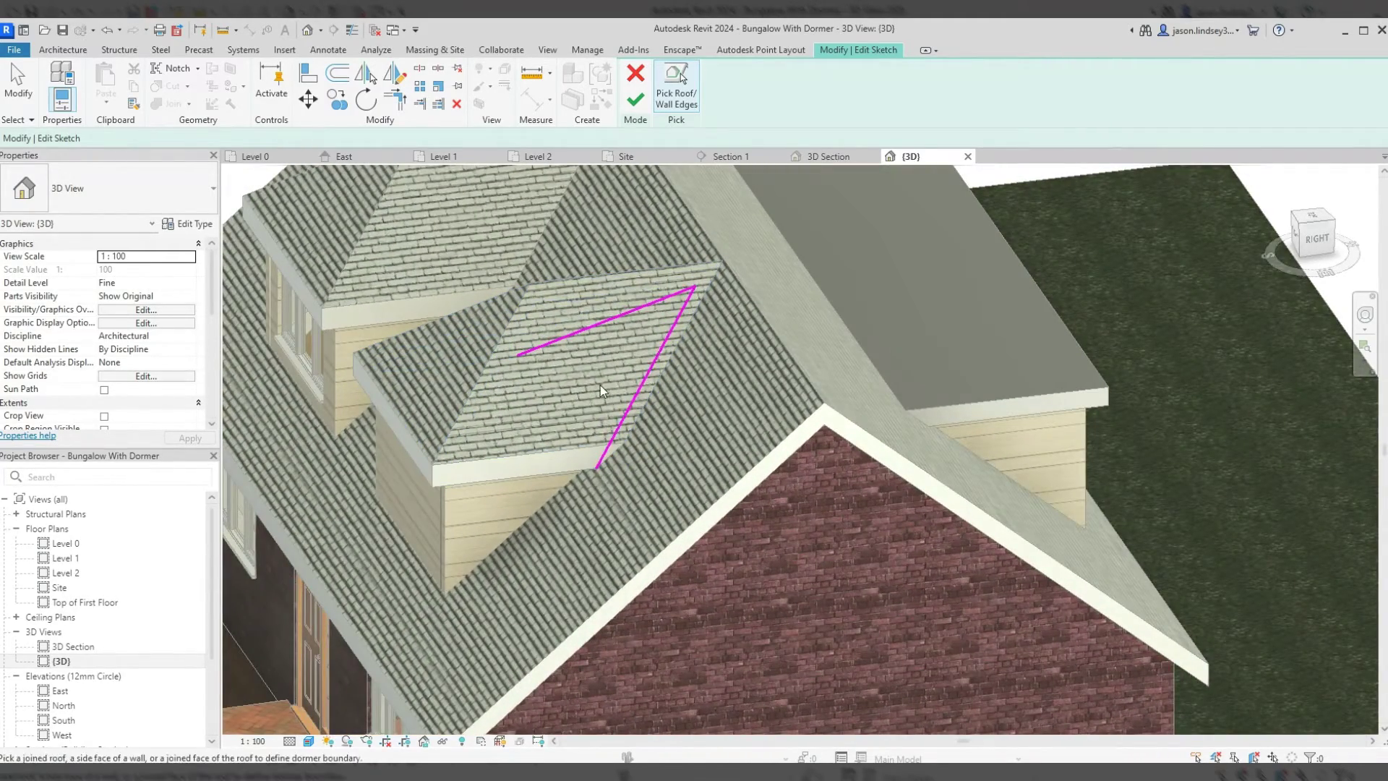
mouse_move(600, 385)
middle_mouse_down("shift")
mouse_move(718, 347)
mouse_move(710, 434)
middle_mouse_up("shift")
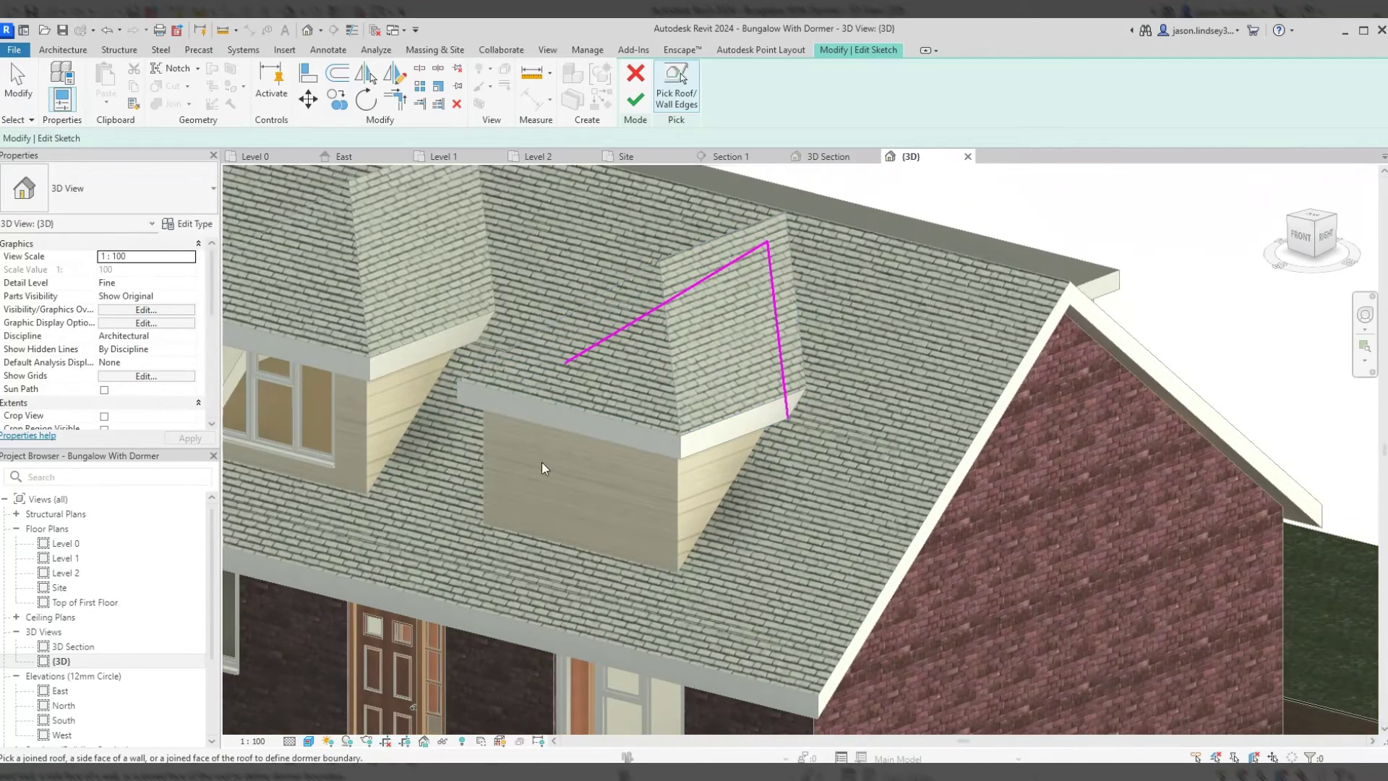
middle_click_drag(635, 400, 710, 476, "shift")
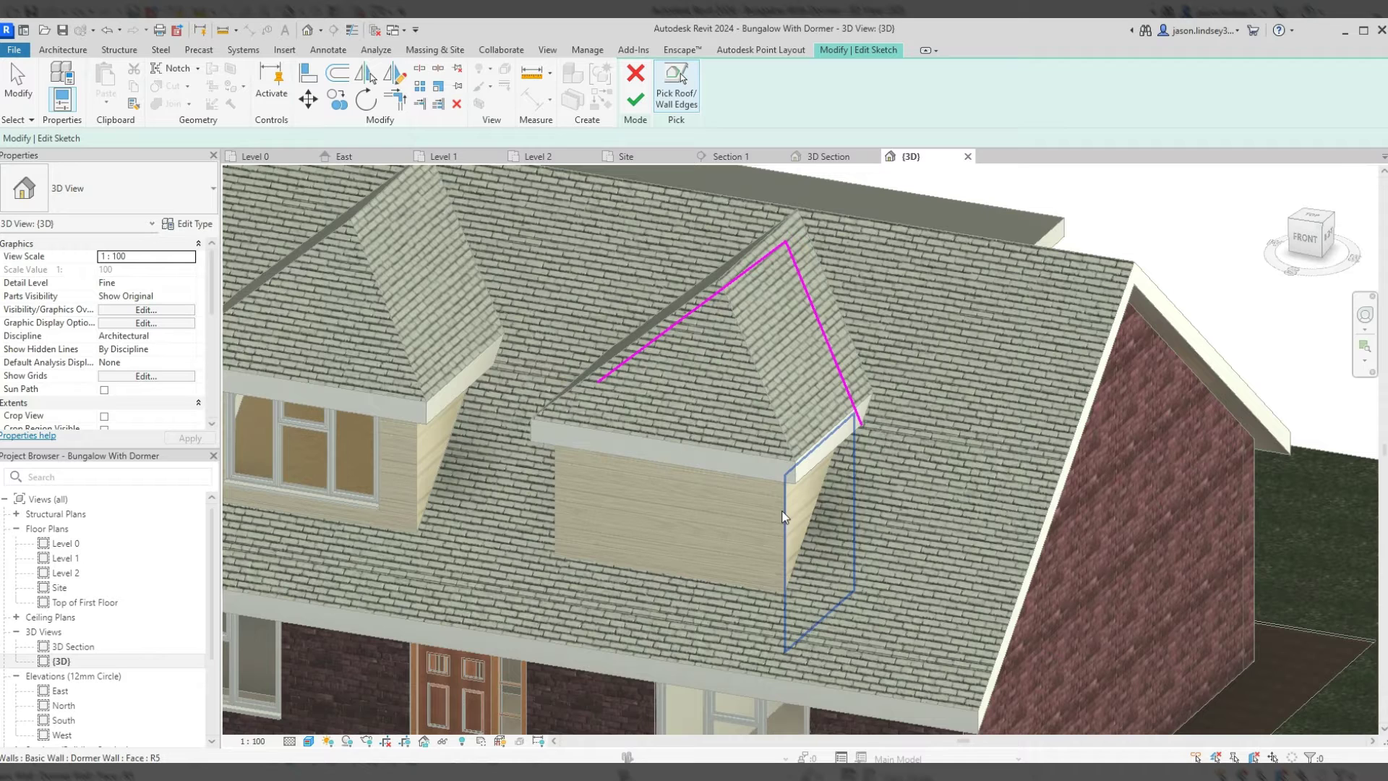
key("Tab")
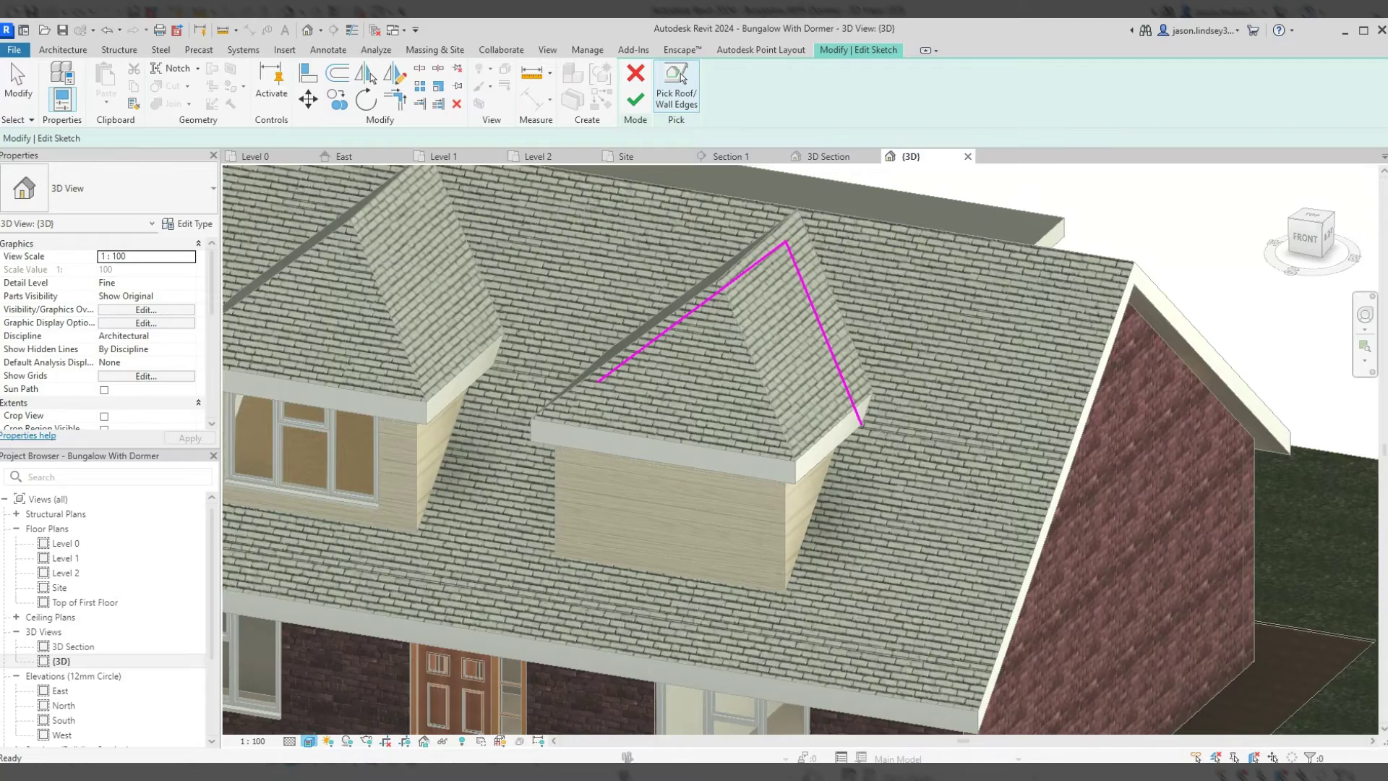
- In wireframe view, add the second dormer's wall face as an opening boundary line
key("w")
key("f")
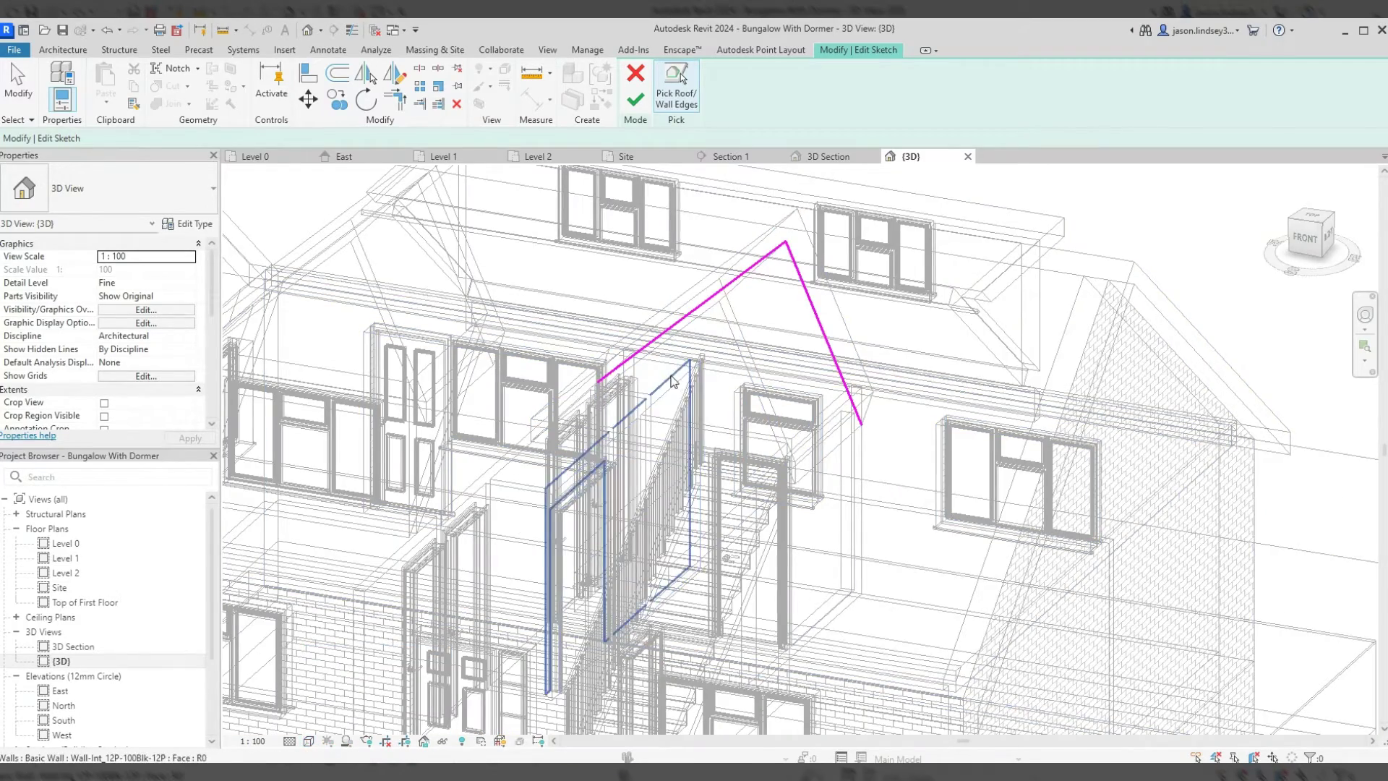
mouse_move(671, 382)
middle_mouse_down("shift")
mouse_move(790, 452)
mouse_move(797, 410)
mouse_move(916, 376)
mouse_move(710, 415)
middle_mouse_up("shift")
left_click(916, 377)
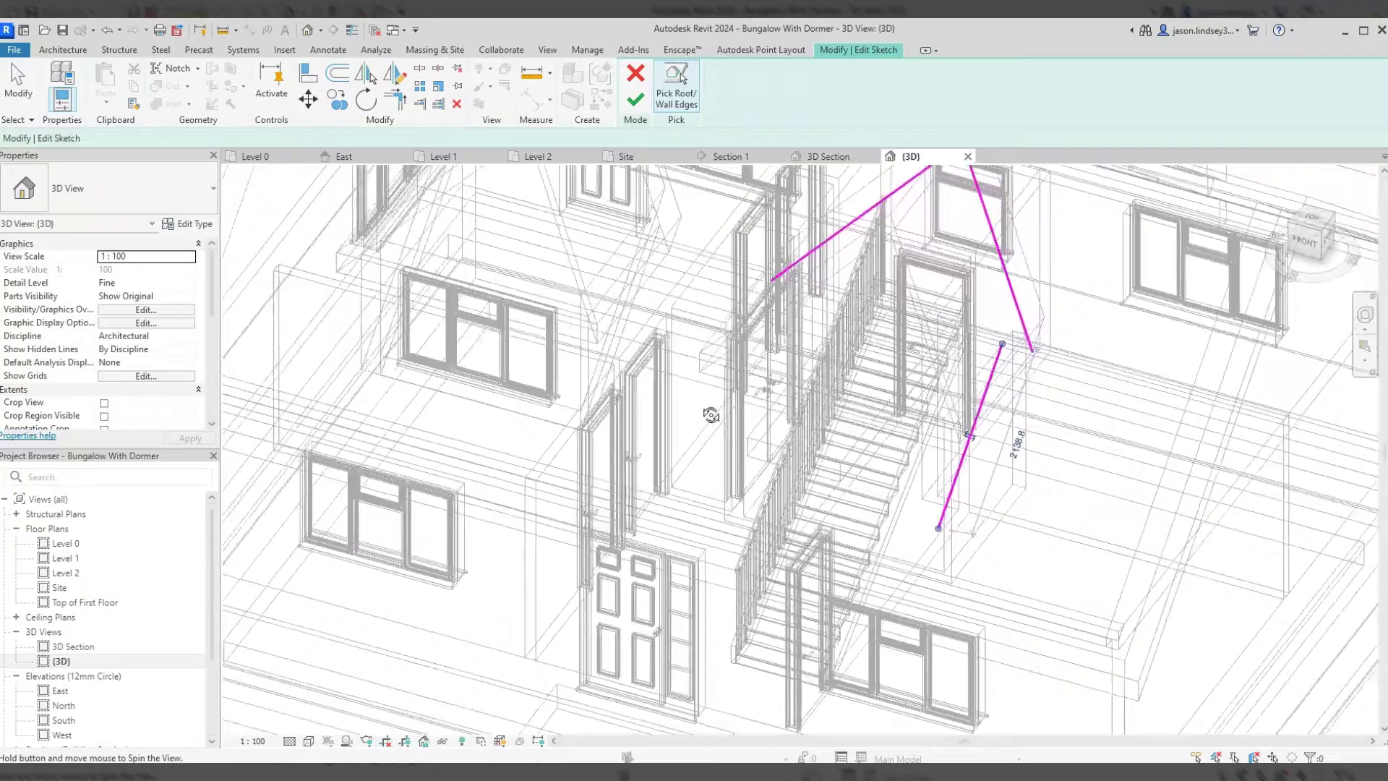
mouse_move(806, 351)
middle_mouse_down("shift")
mouse_move(767, 331)
mouse_move(740, 389)
middle_mouse_up("shift")
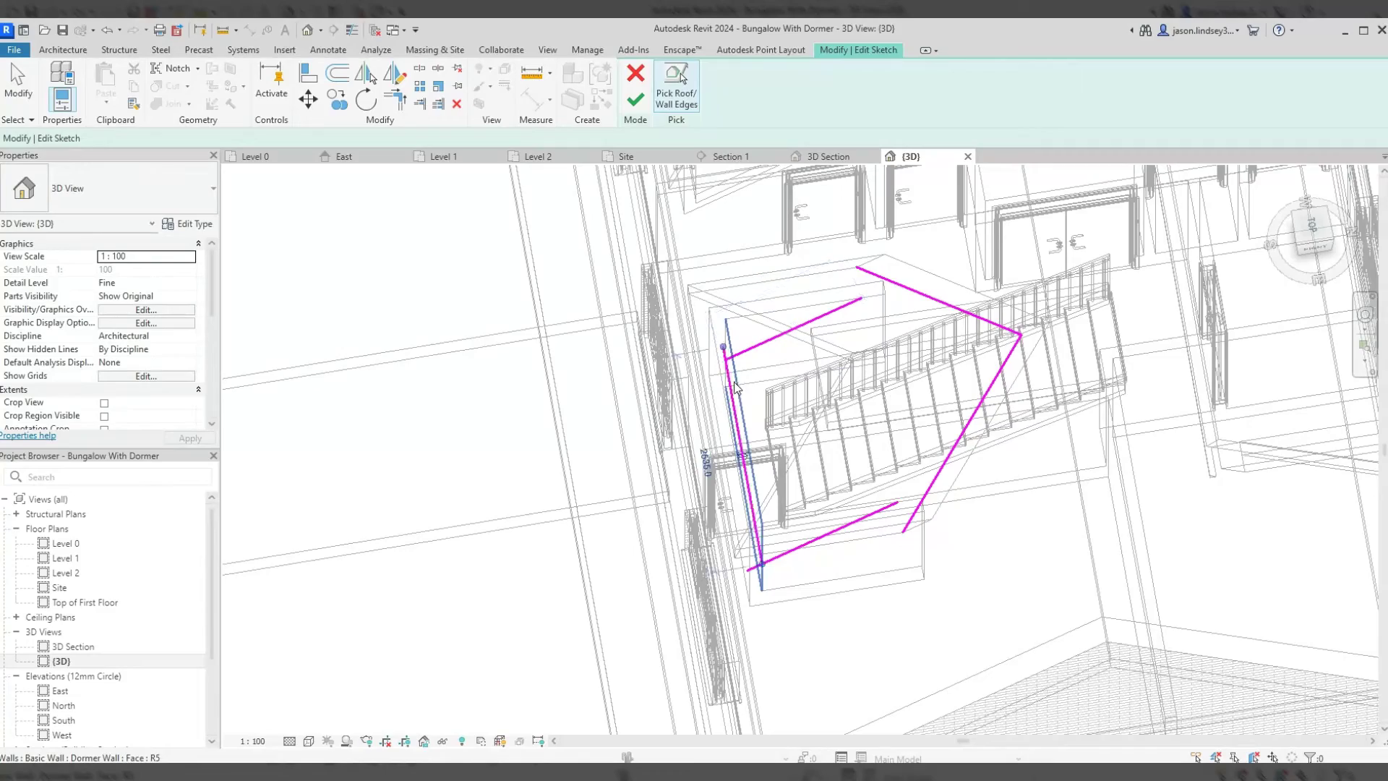
mouse_move(793, 384)
middle_mouse_down("shift")
mouse_move(852, 404)
mouse_move(840, 350)
mouse_move(855, 285)
mouse_move(824, 260)
middle_mouse_up("shift")
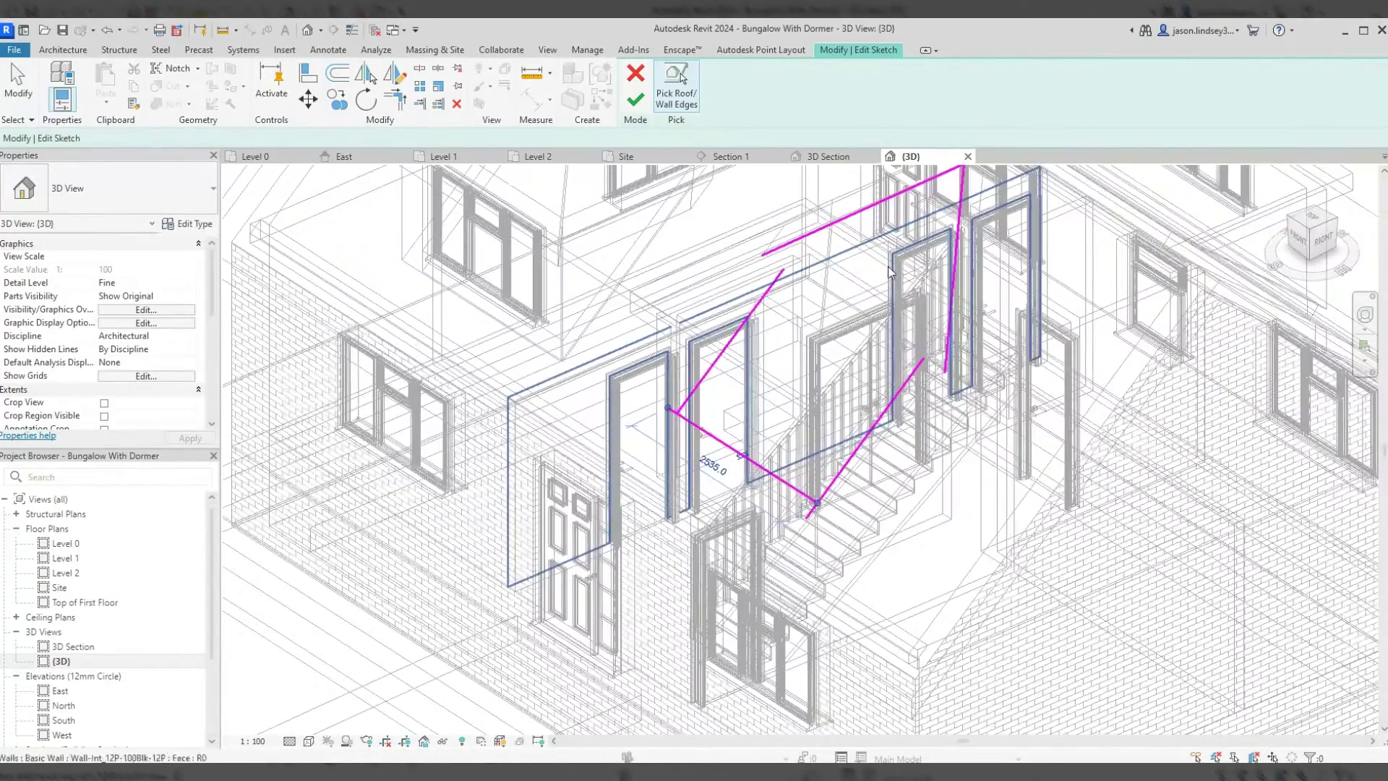
- Trim the top, diagonal, vertical and bottom boundary lines to corners, closing the outline
left_click(396, 104)
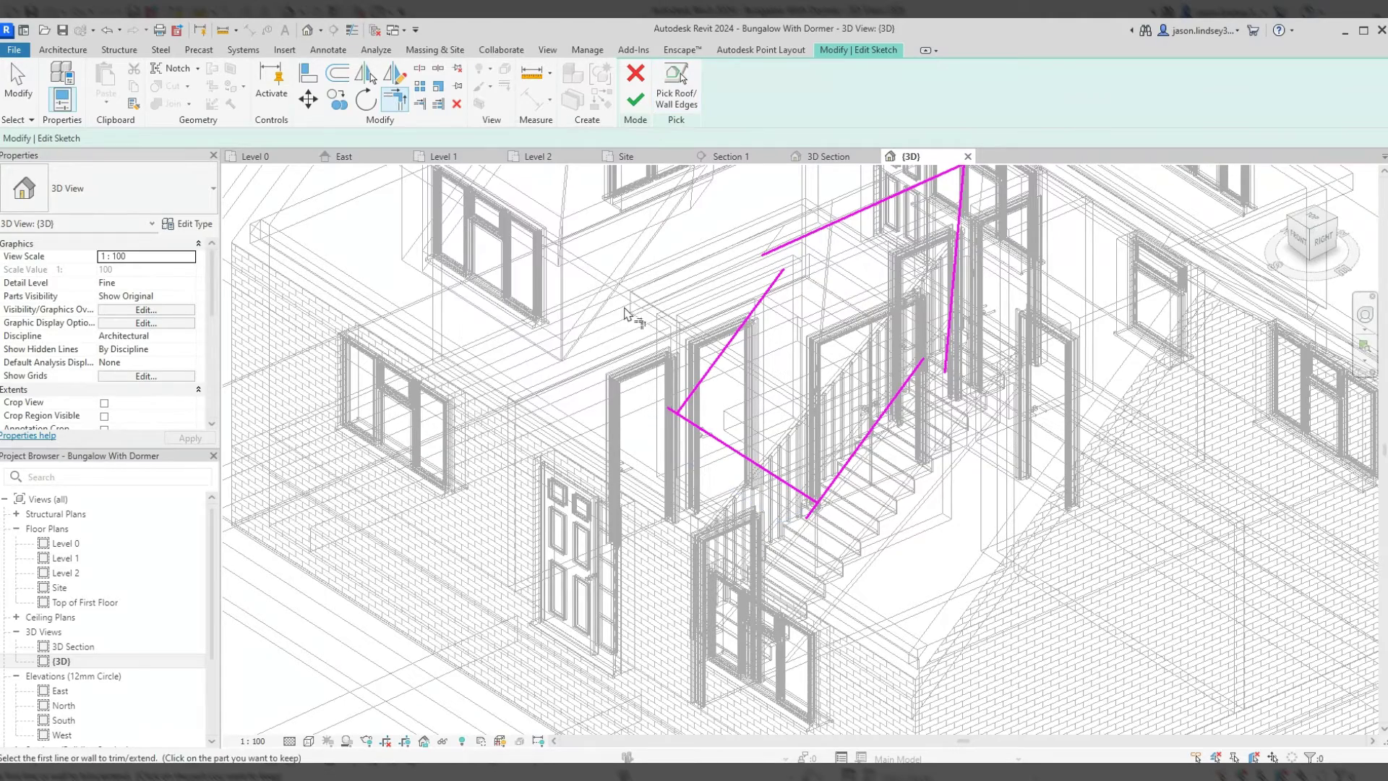
left_click(791, 244)
left_click(777, 279)
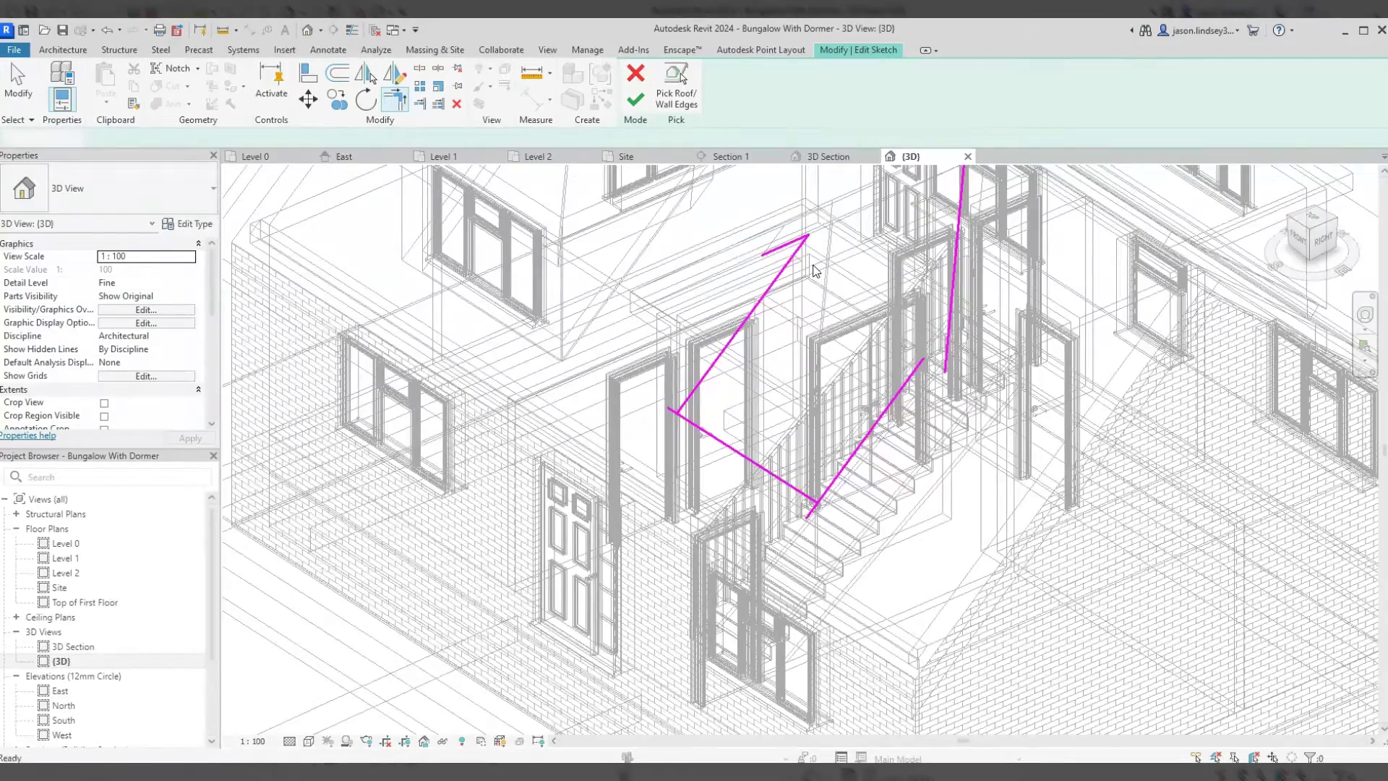
key("ctrl+z")
left_click(863, 222)
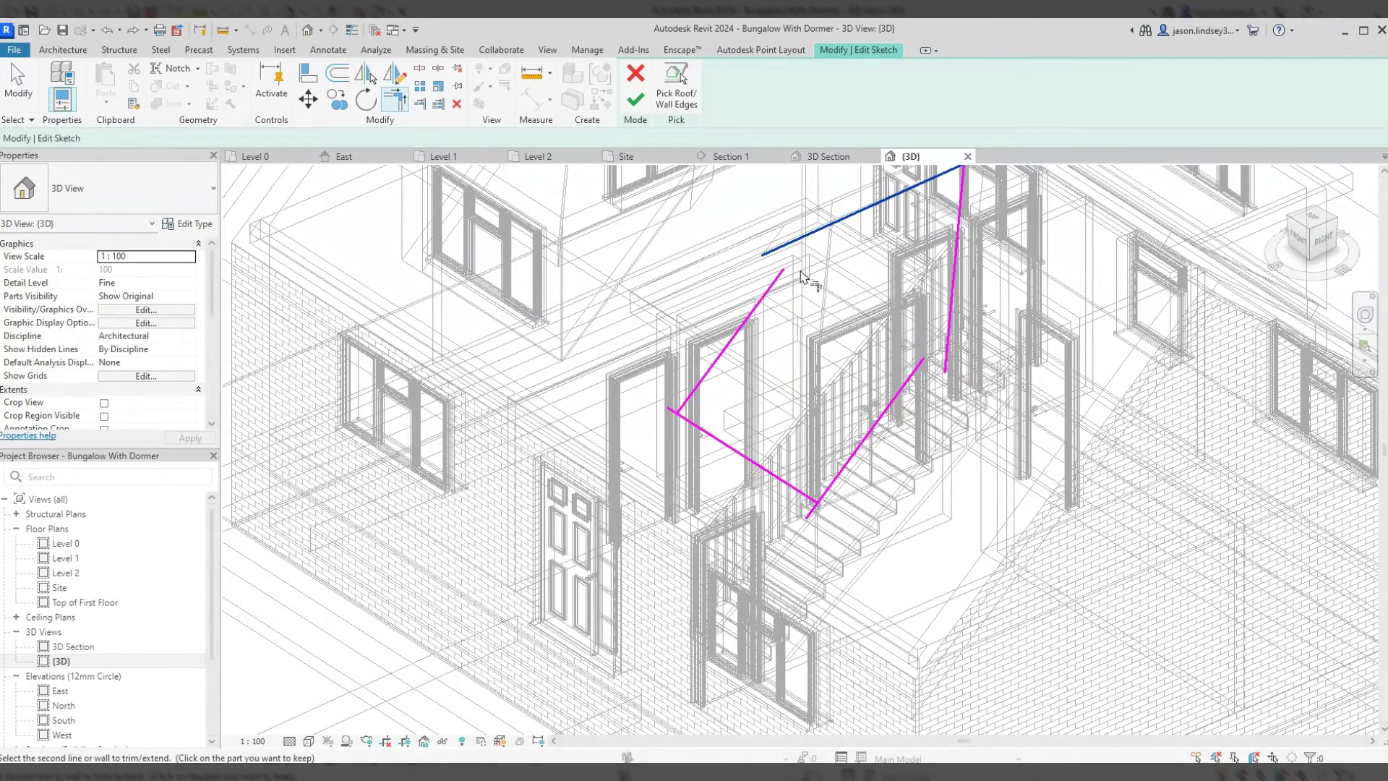
left_click(778, 285)
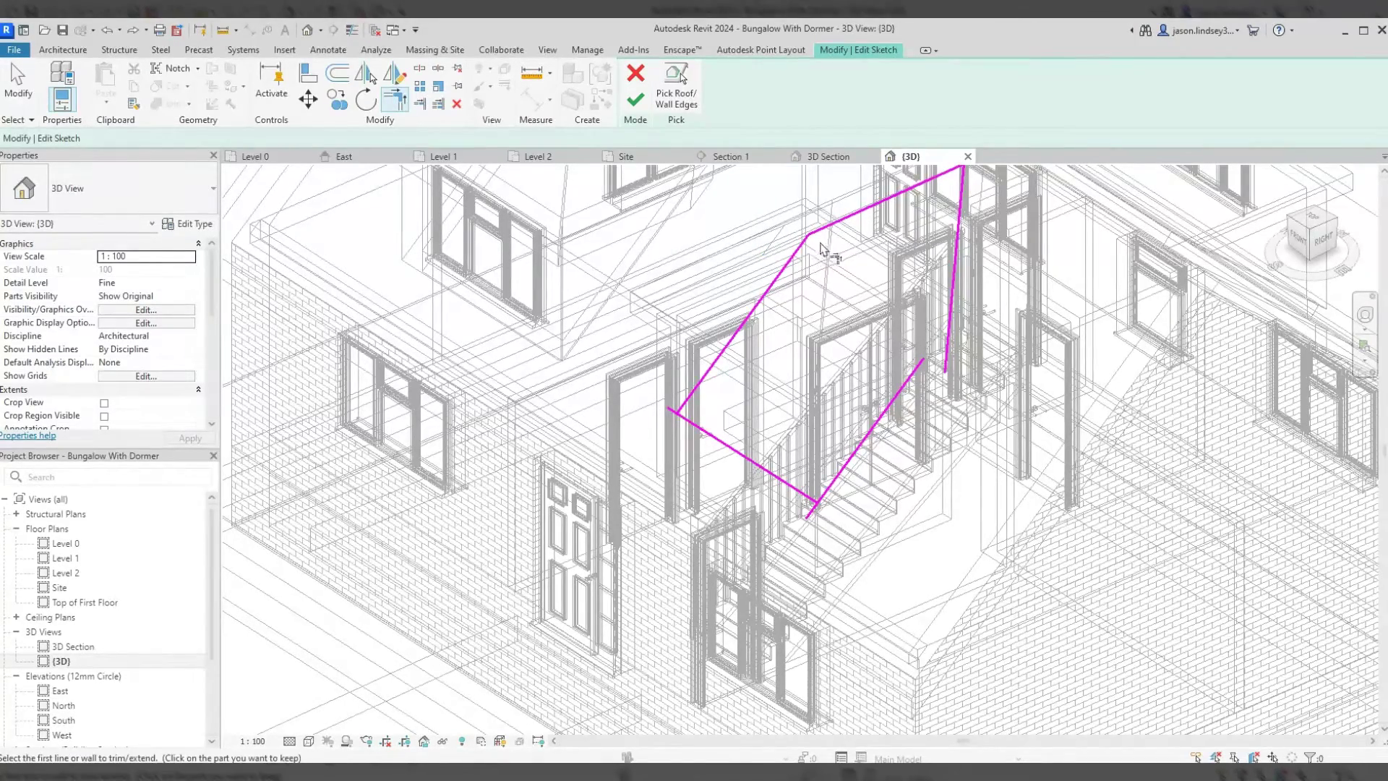
left_click(906, 380)
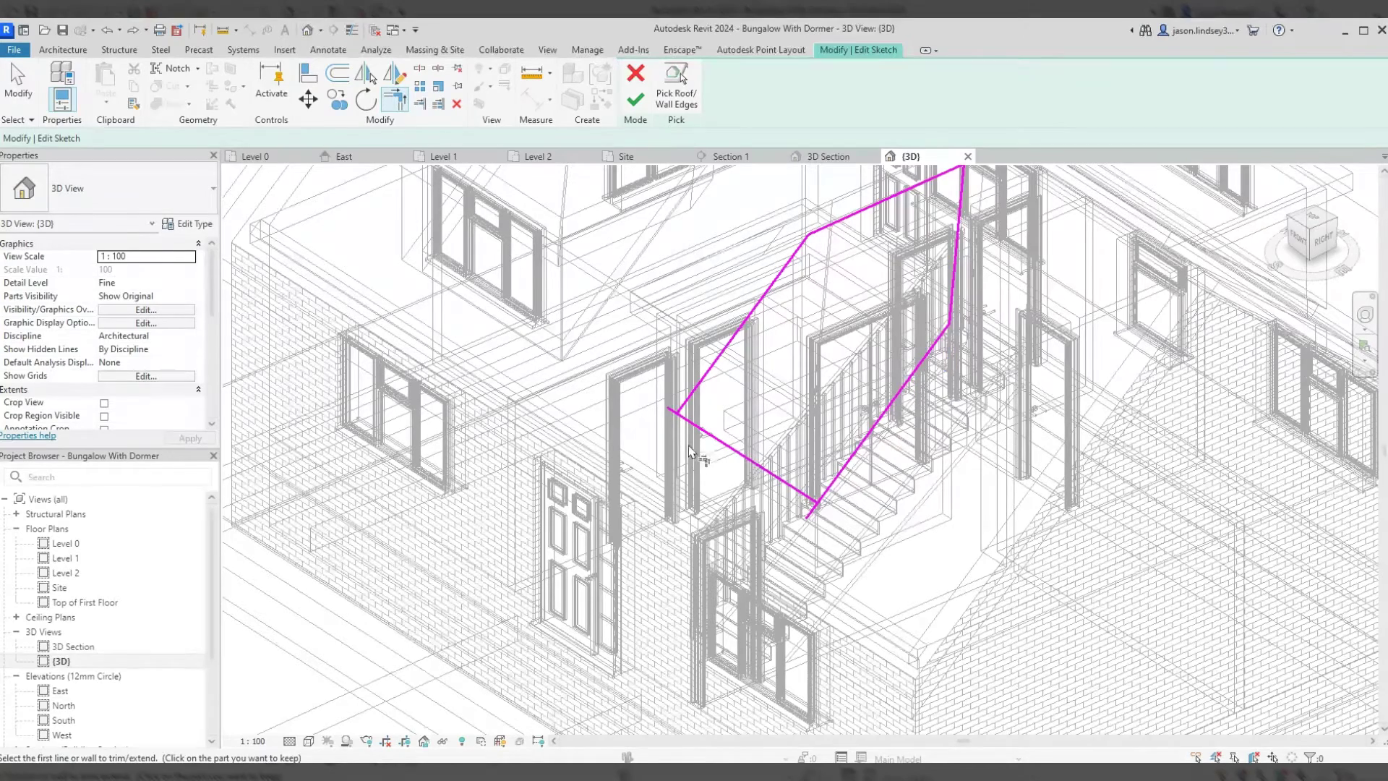
left_click(852, 456)
left_click(808, 495)
mouse_move(774, 300)
middle_mouse_down()
mouse_move(755, 374)
mouse_move(793, 388)
mouse_move(687, 336)
mouse_move(843, 416)
mouse_move(775, 334)
mouse_move(832, 369)
mouse_move(939, 394)
middle_mouse_up()
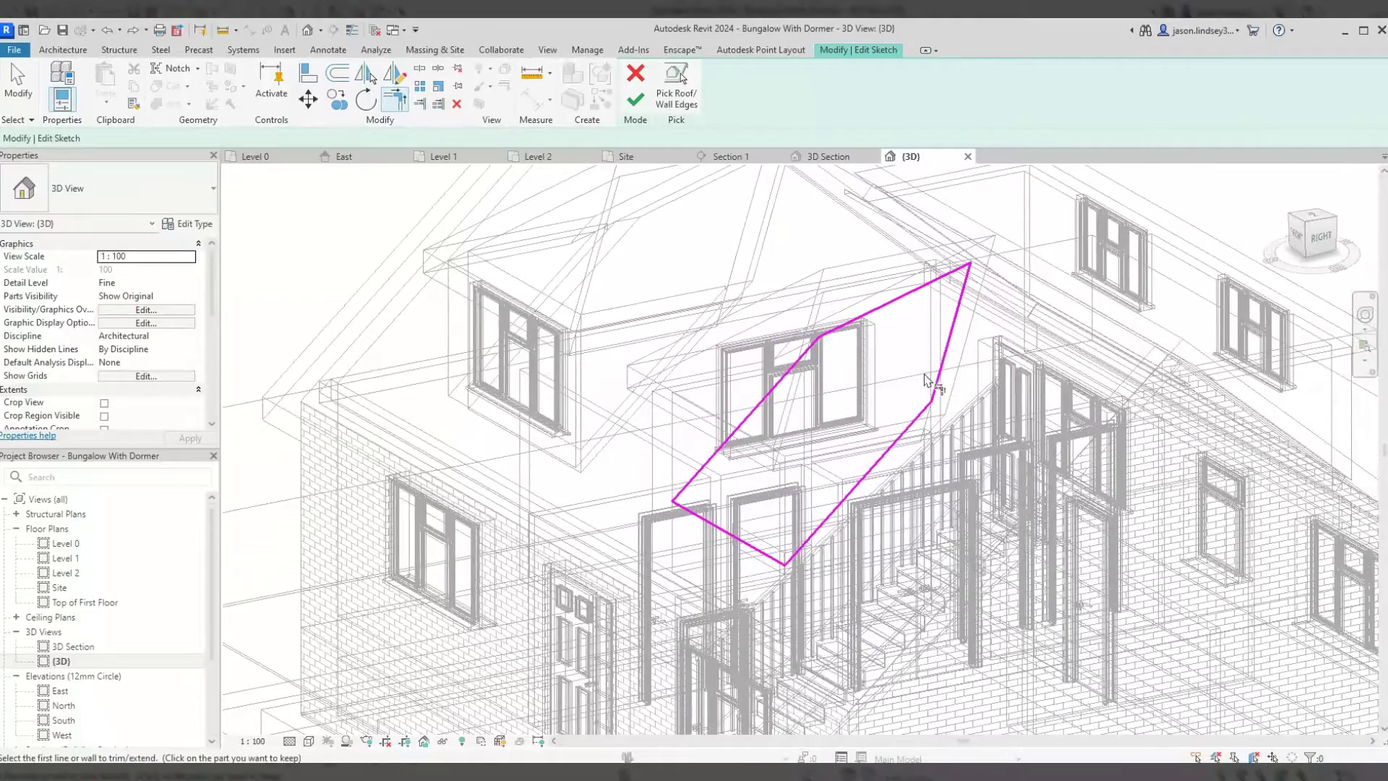
- Finish the dormer opening sketch and view the roof cut from the gable side
left_click(634, 101)
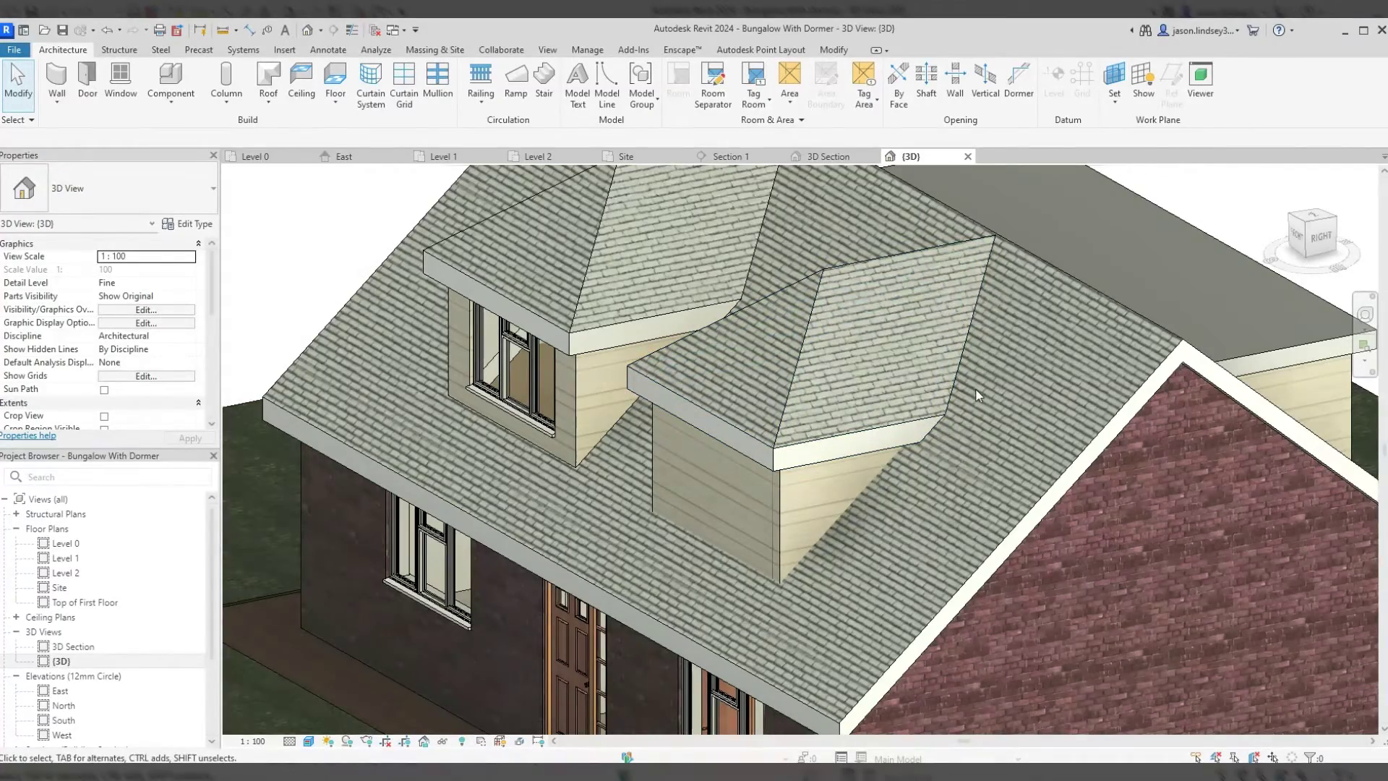
middle_click_drag(976, 396, 789, 315, "shift")
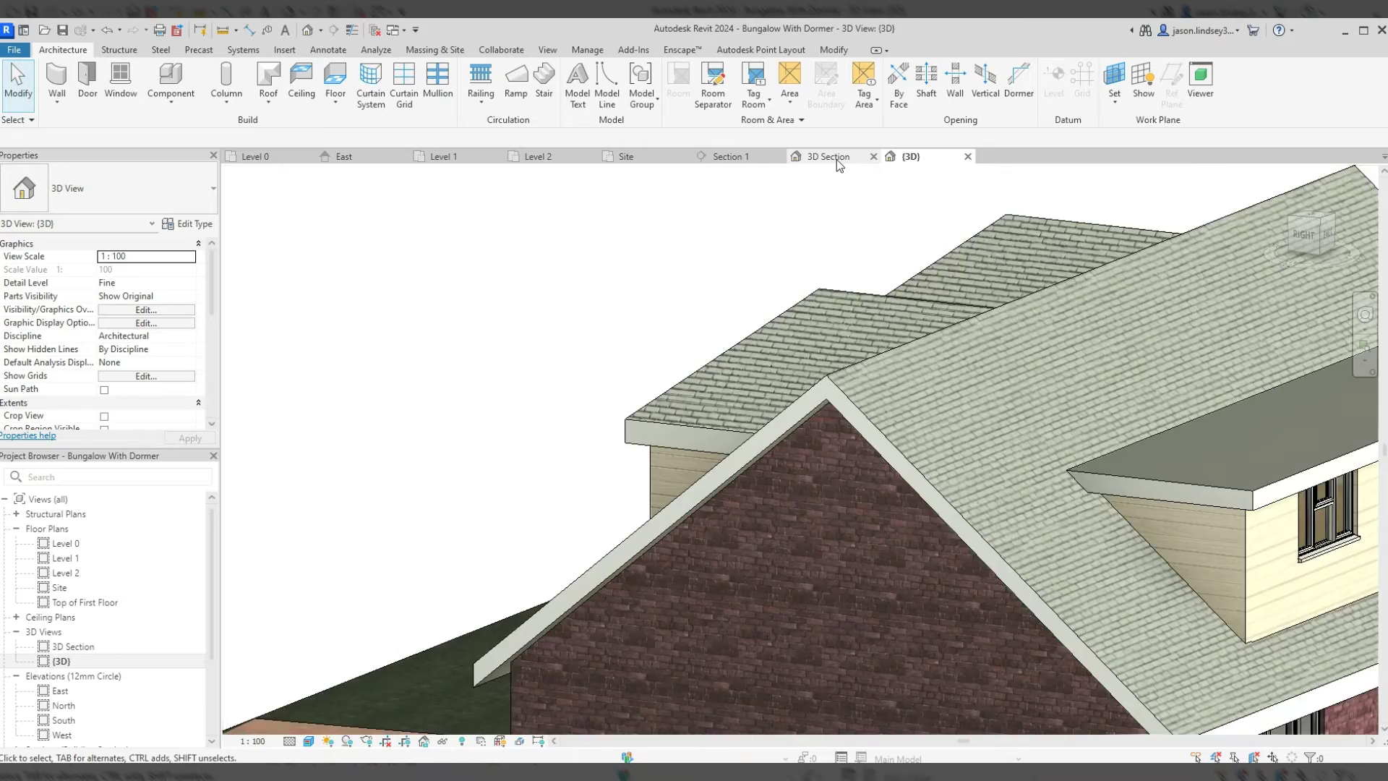
- Orbit the 3D Section view to the dormer interior and Tab-highlight its three-wall chain
left_click(836, 160)
mouse_move(607, 348)
middle_mouse_down("shift")
mouse_move(532, 342)
mouse_move(607, 339)
middle_mouse_up("shift")
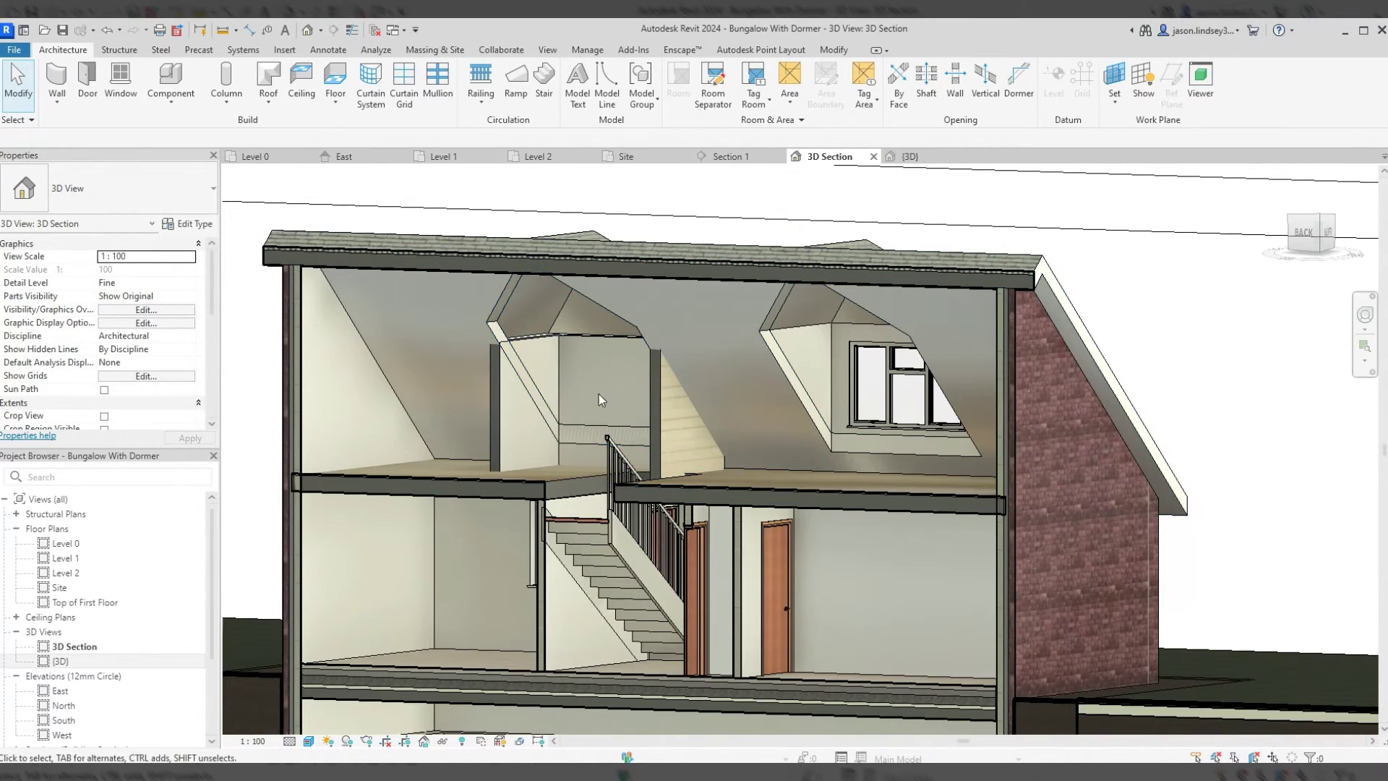
mouse_move(599, 399)
middle_mouse_down("shift")
mouse_move(527, 388)
mouse_move(517, 423)
middle_mouse_up("shift")
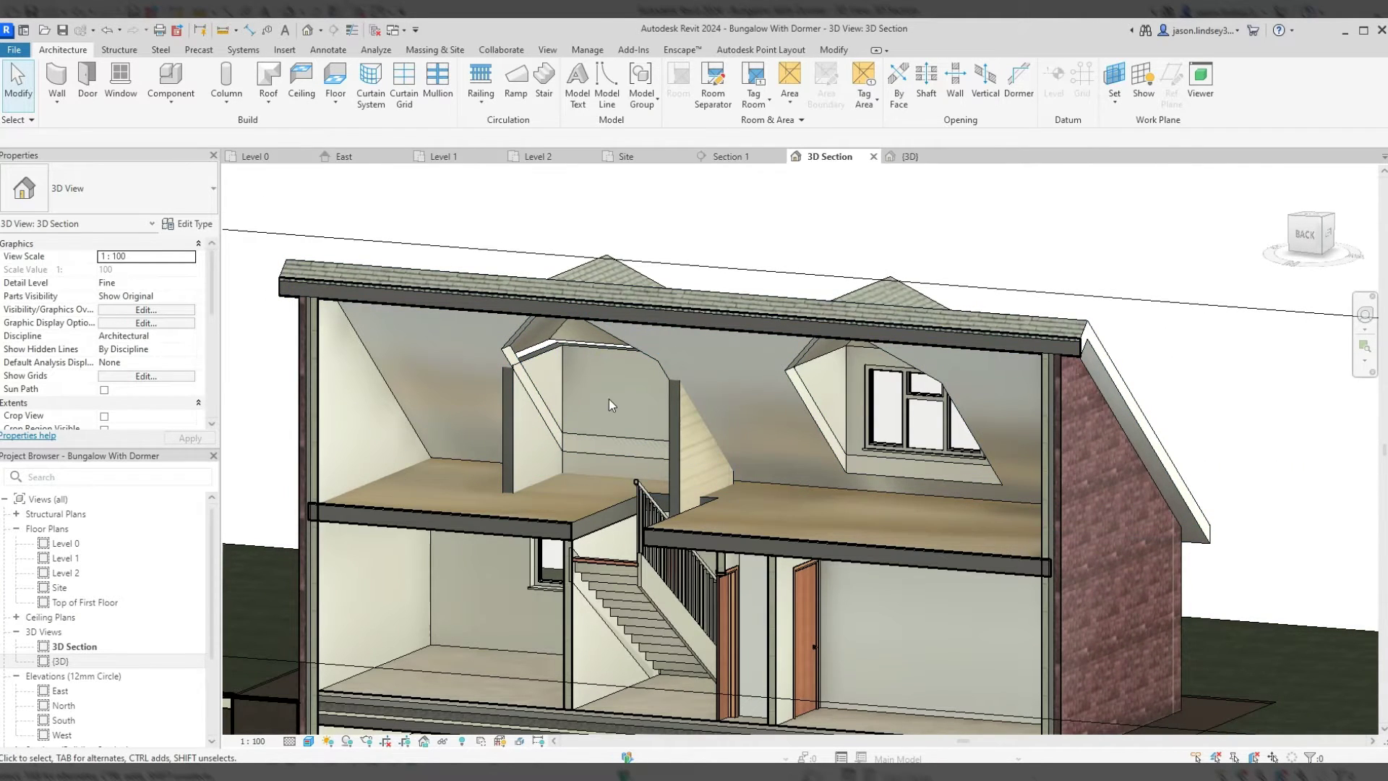
middle_click_drag(608, 398, 613, 377, "shift")
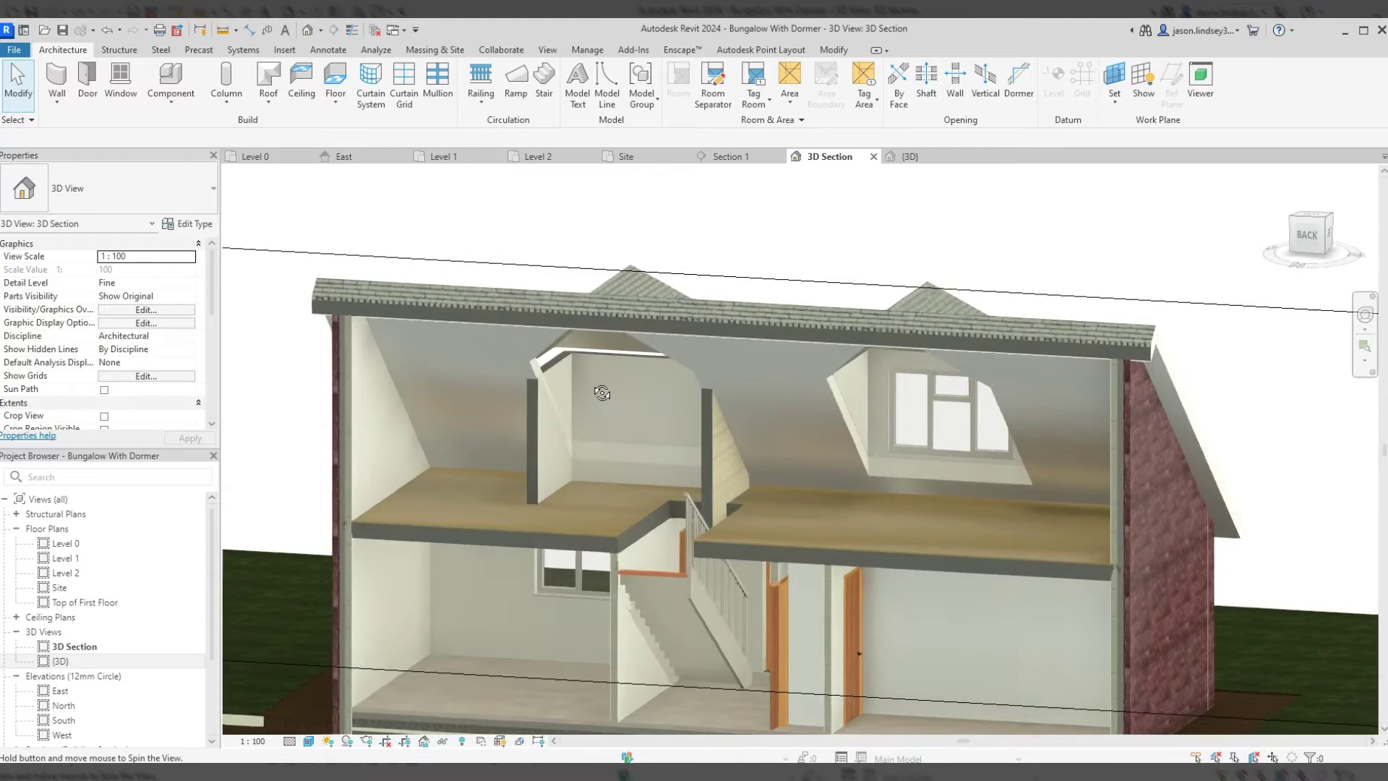
middle_click_drag(617, 355, 546, 362, "shift")
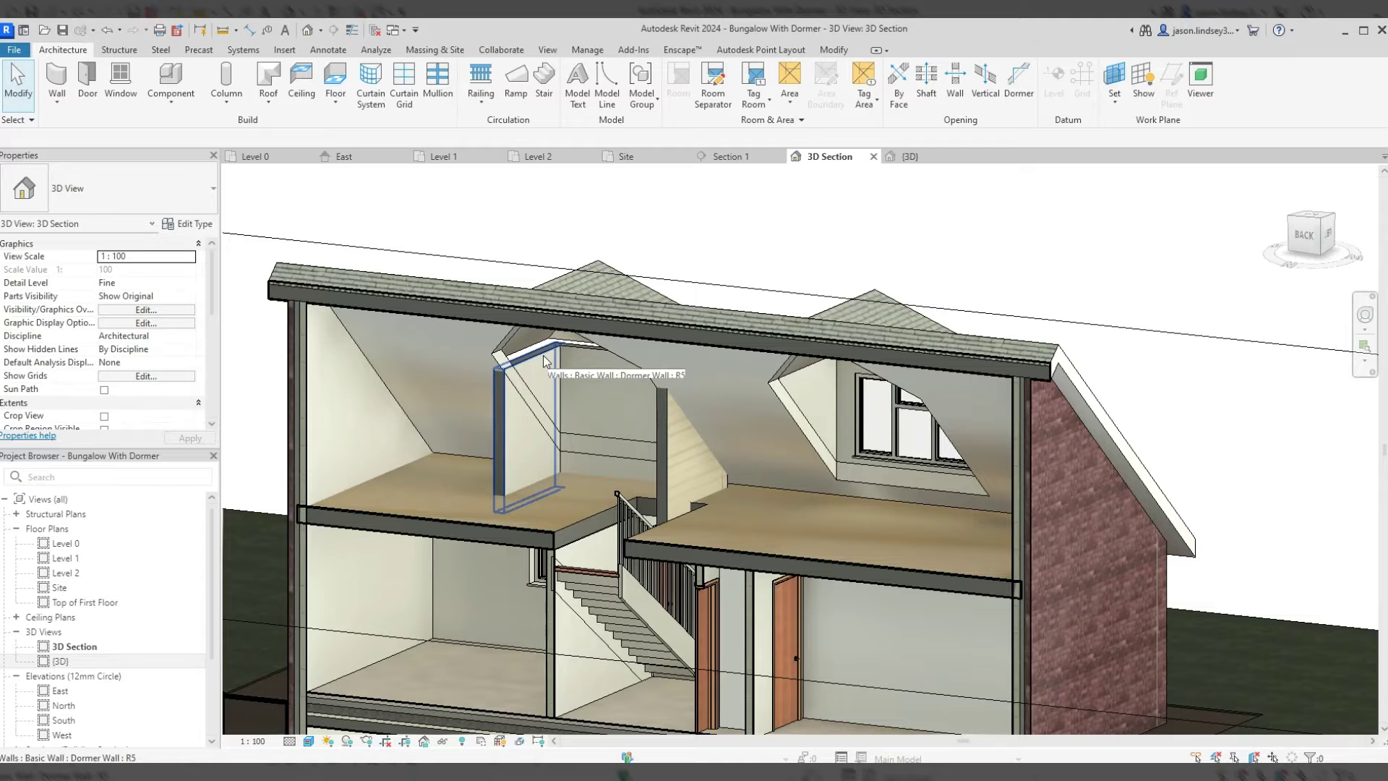
key("Tab")
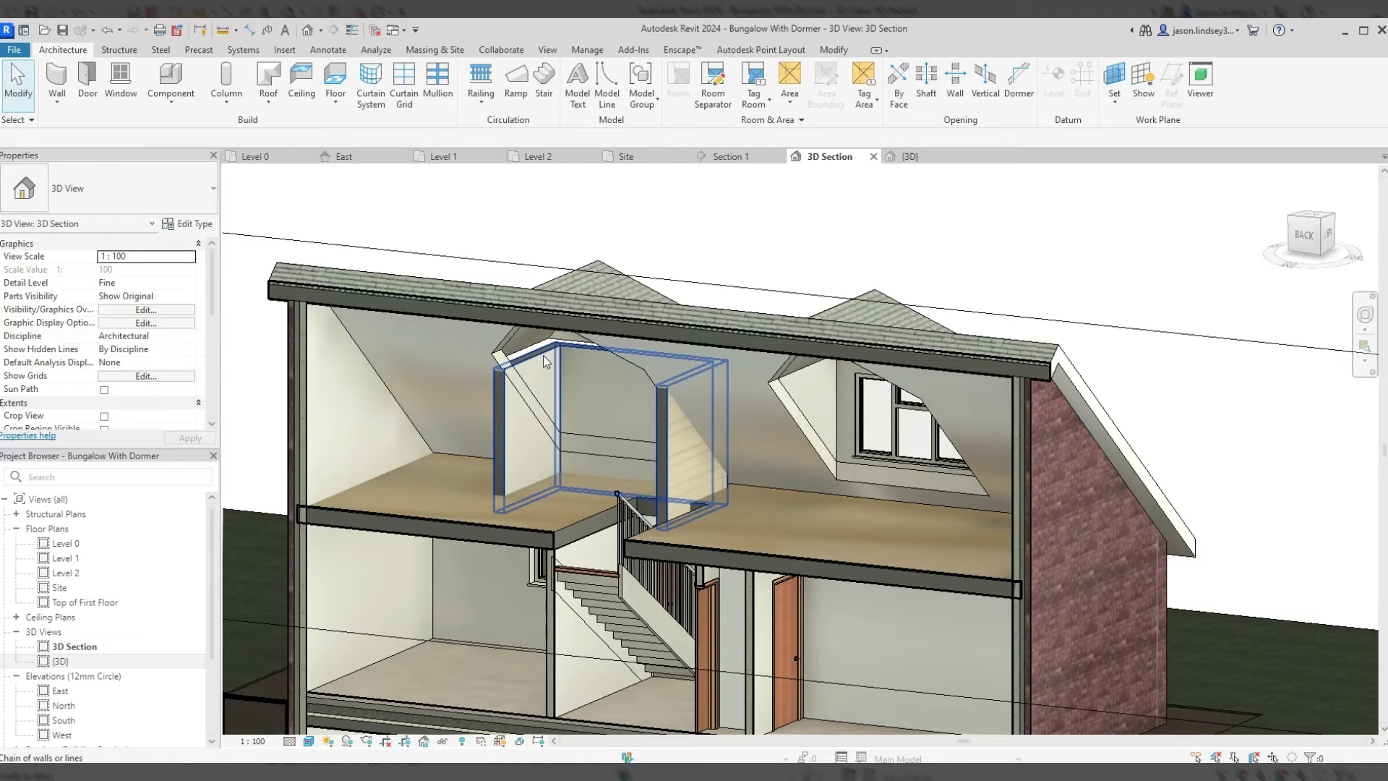
- Attach the tops of the second dormer's three walls to the main roof so they trim to its slope
left_click(544, 355)
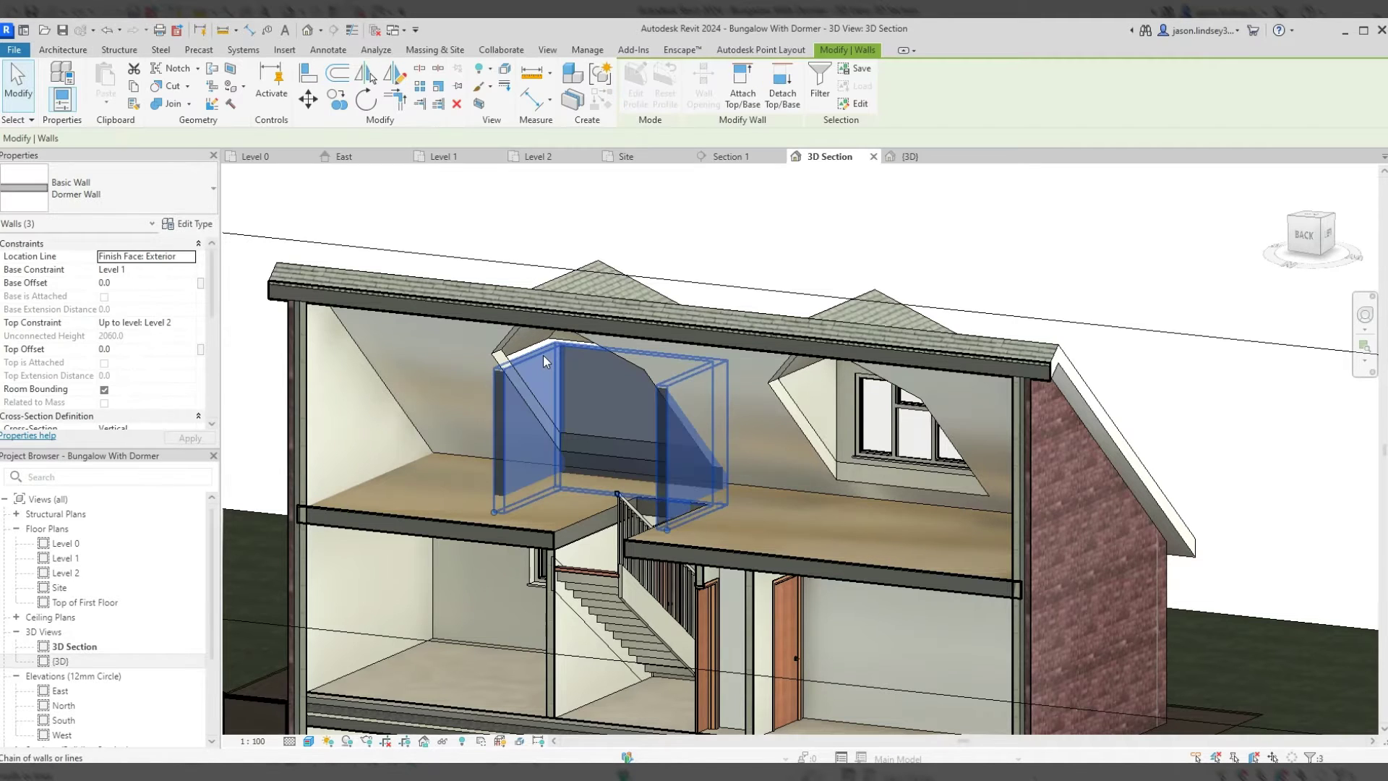
left_click(754, 111)
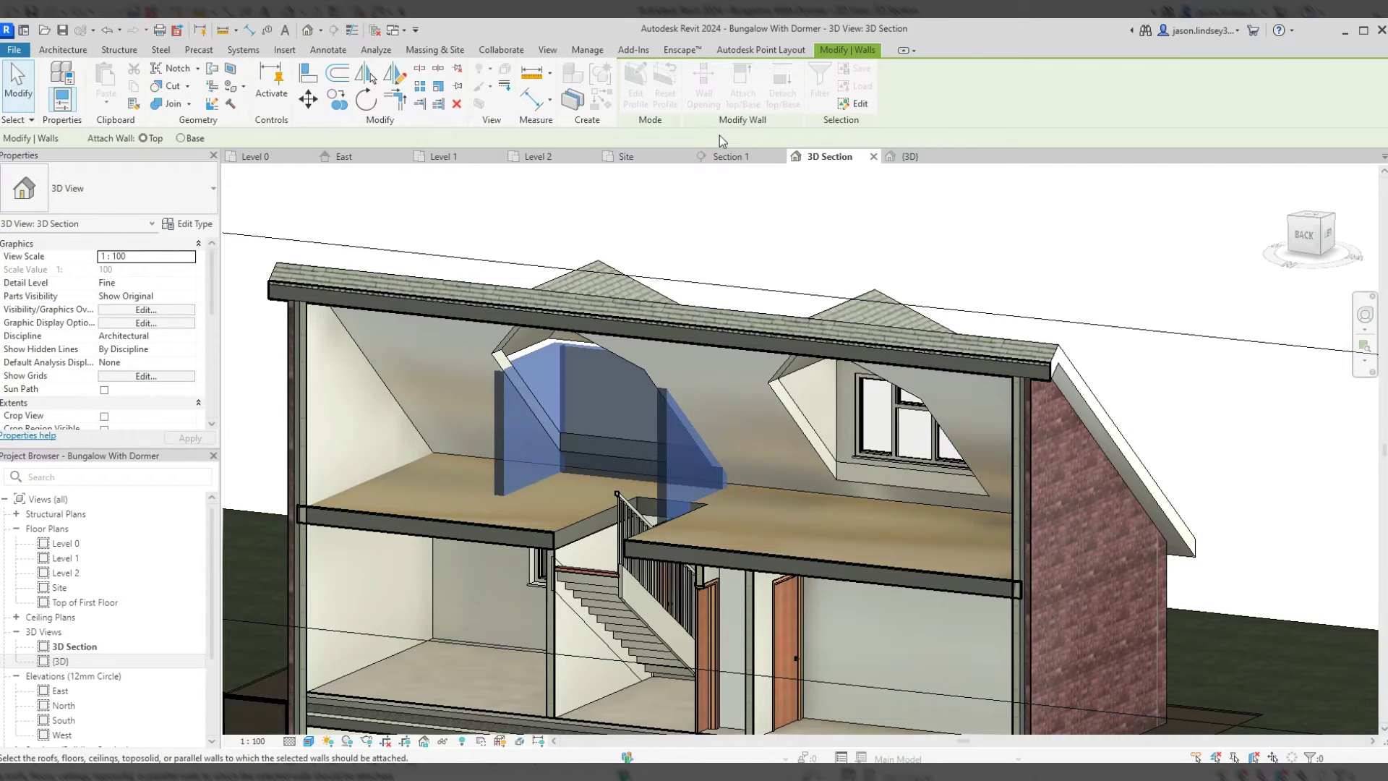
left_click(598, 266)
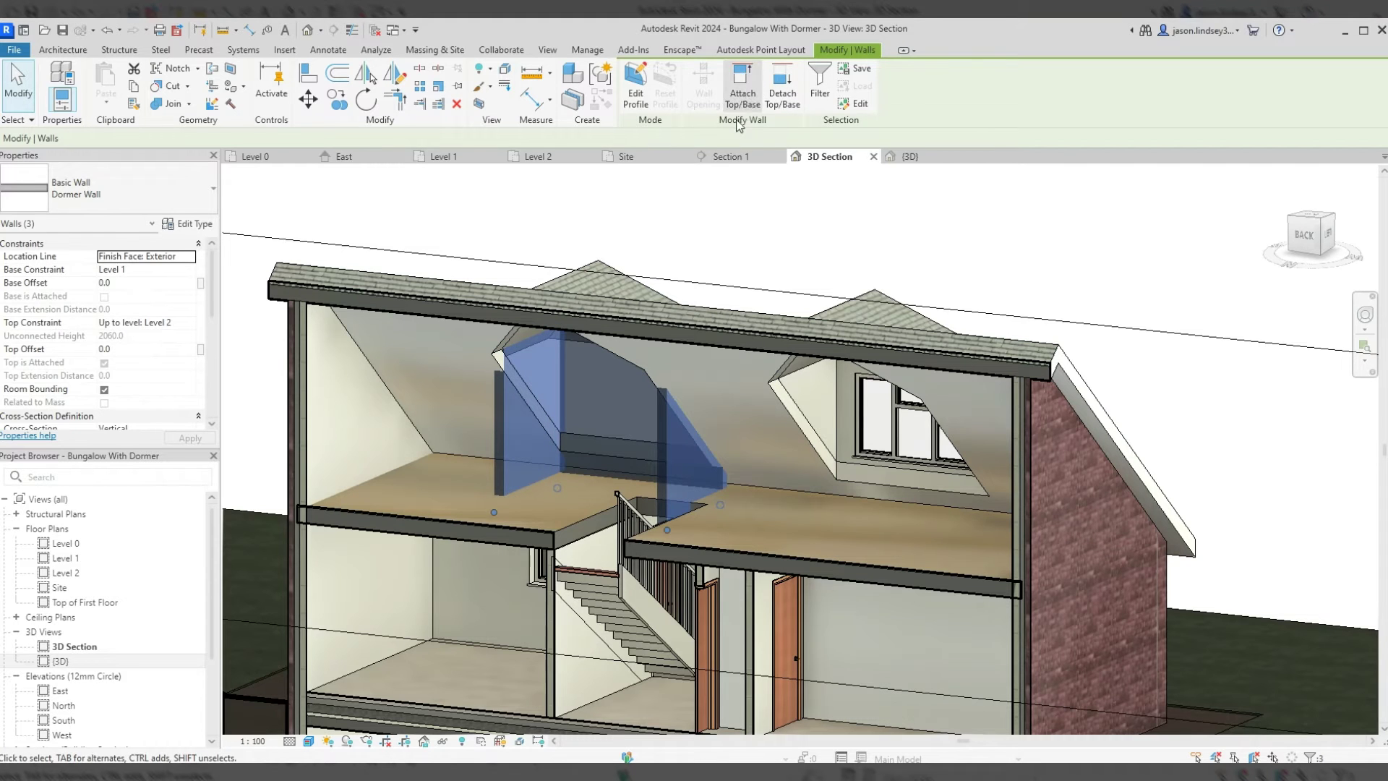
left_click(744, 95)
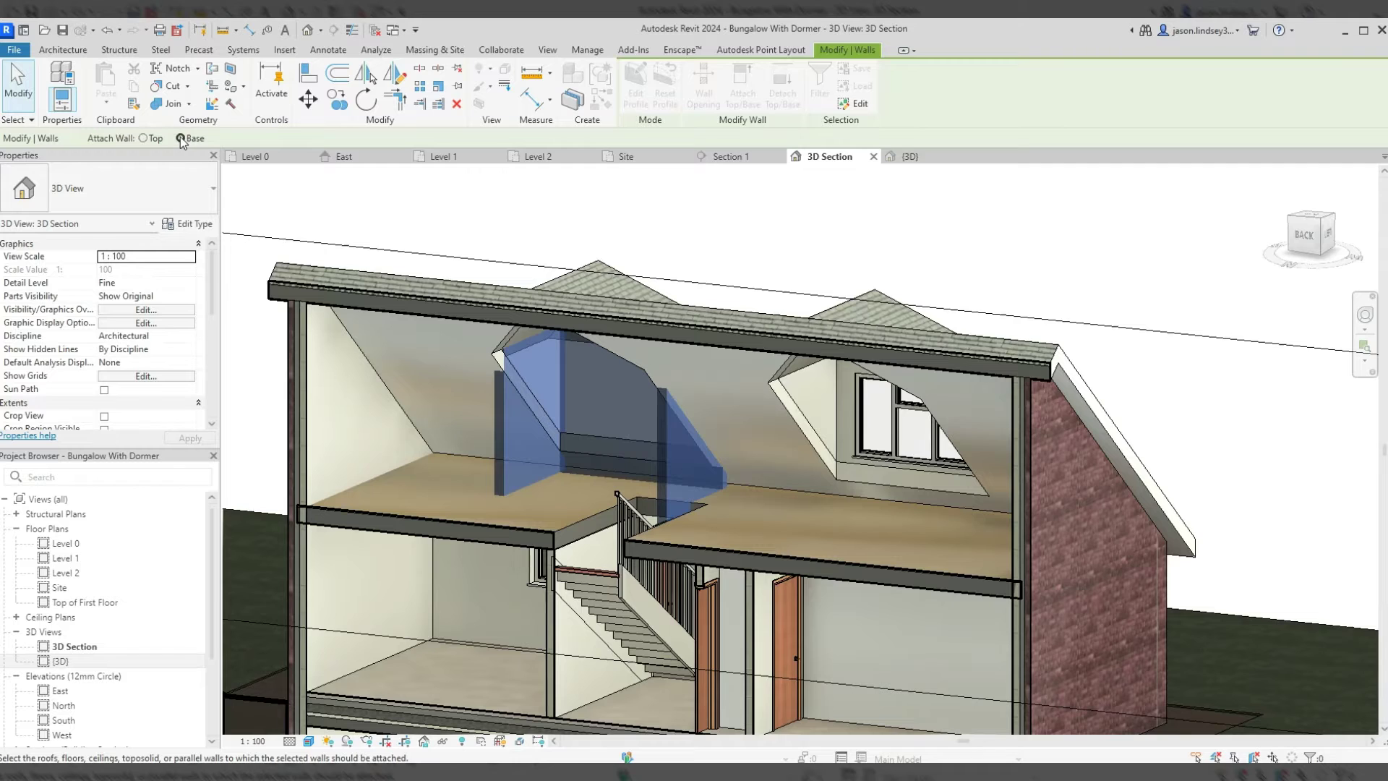
left_click(494, 358)
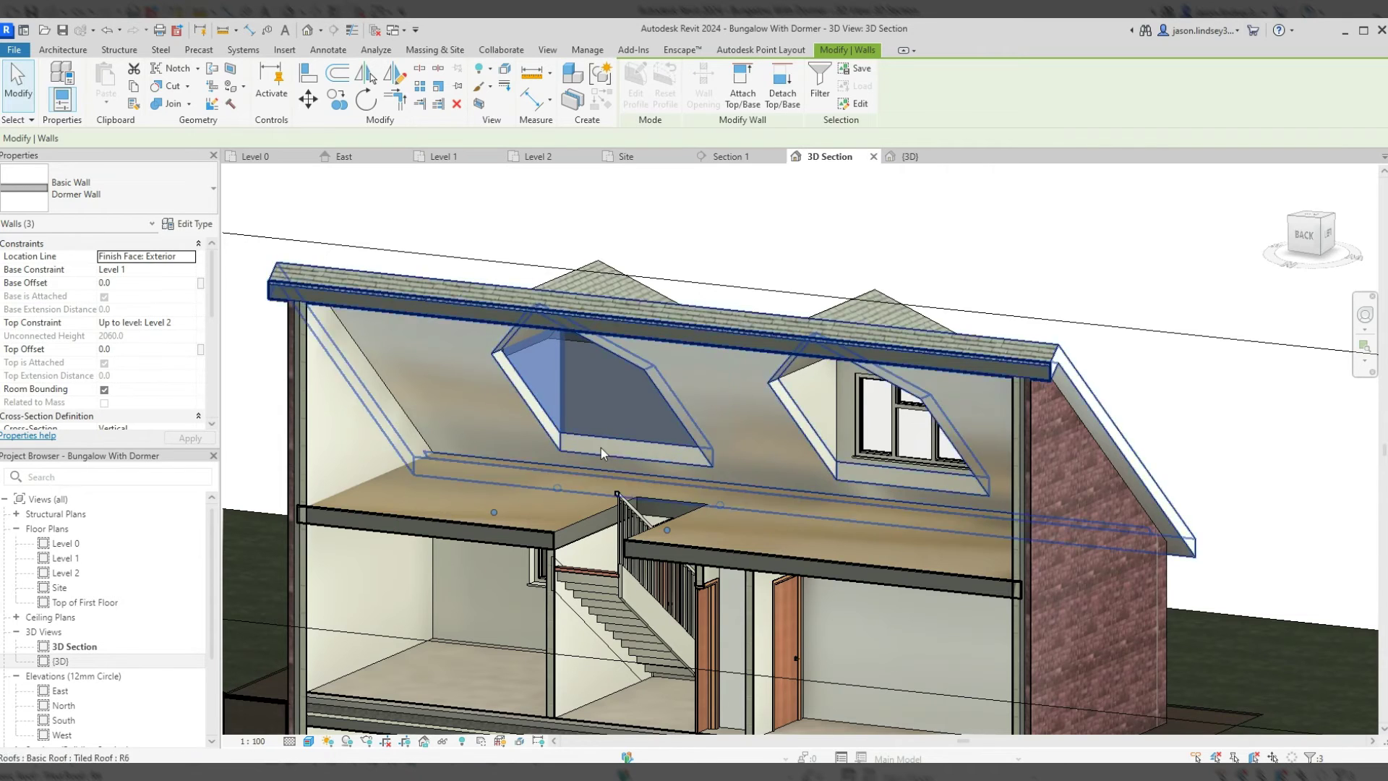
left_click(735, 237)
mouse_move(763, 210)
middle_mouse_down("shift")
mouse_move(1031, 324)
mouse_move(452, 169)
middle_mouse_up("shift")
- Place a top-hung casement window in the second dormer's front wall from Level 1, then review it in 3D
left_click(461, 159)
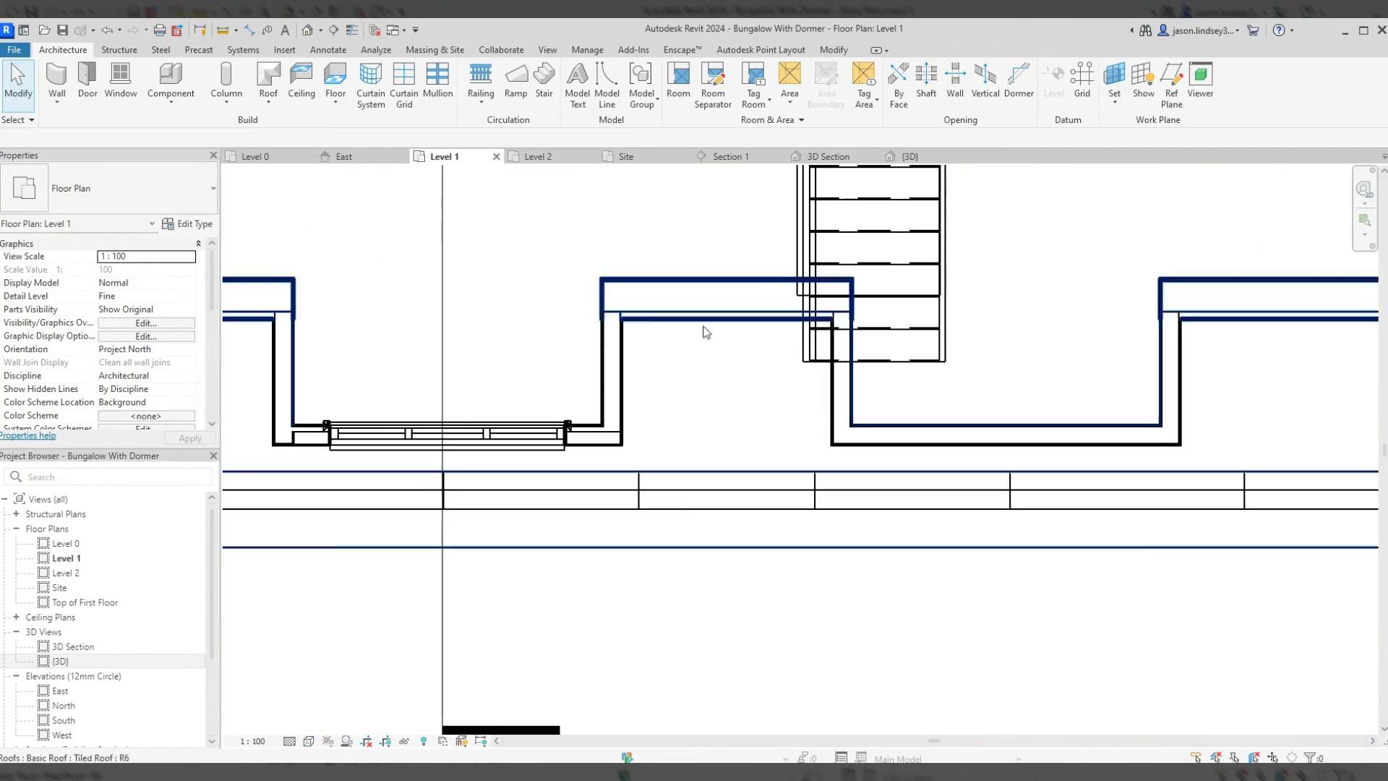
left_click(121, 78)
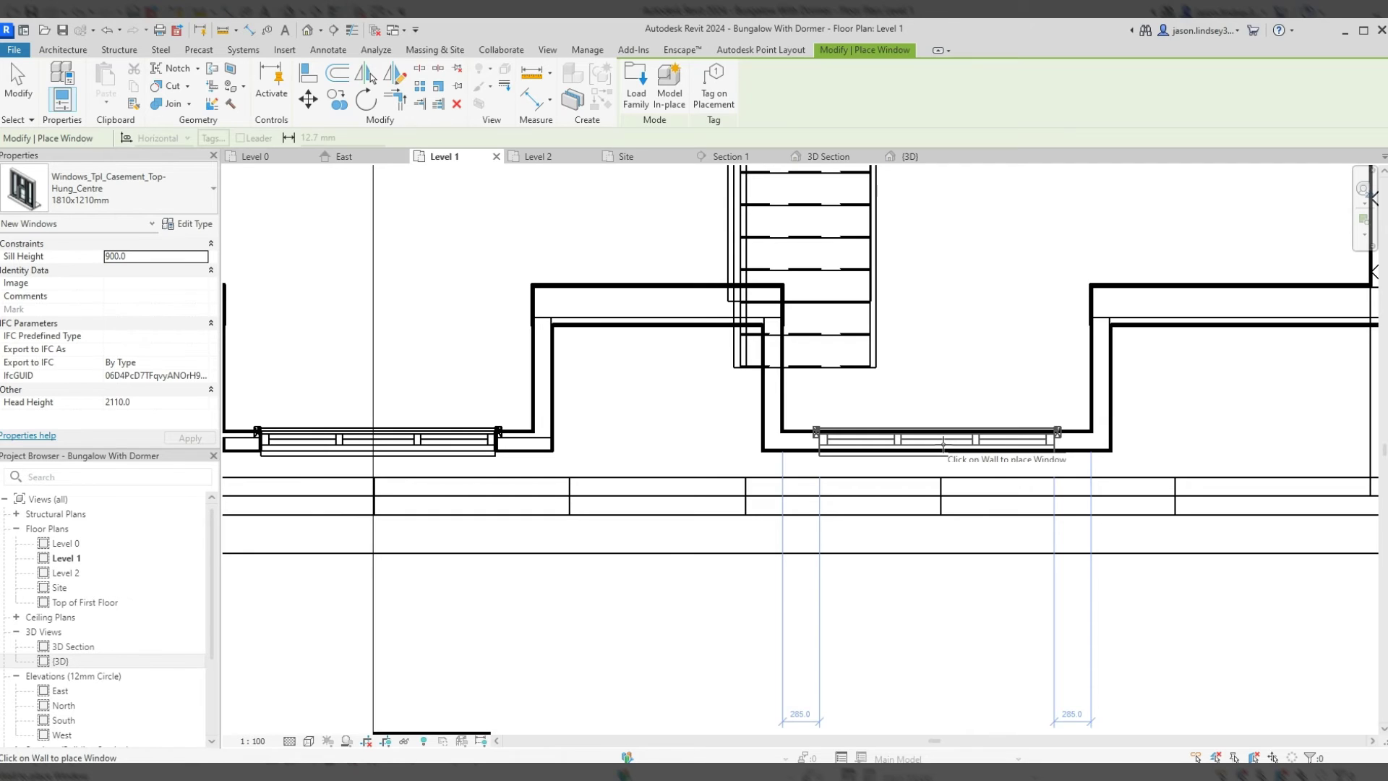
left_click(943, 444)
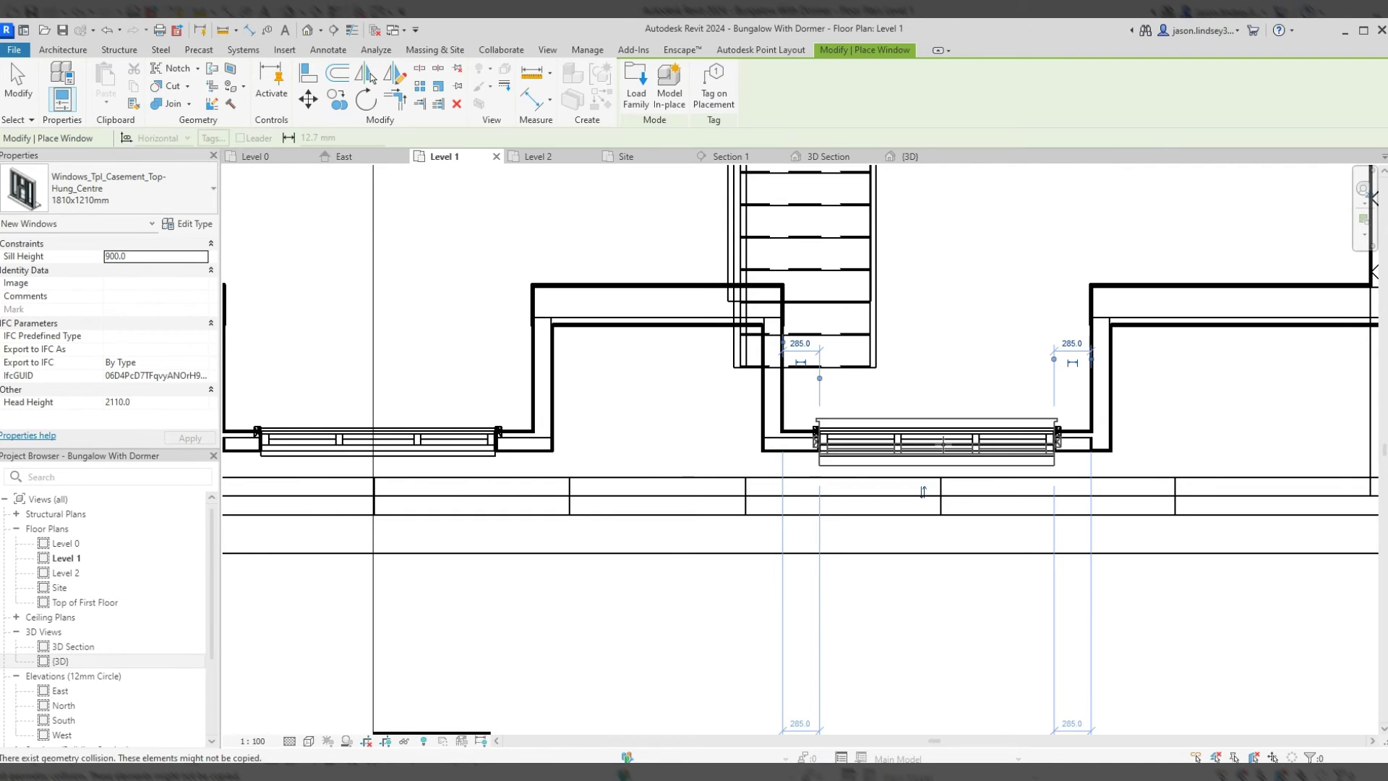
left_click(892, 159)
middle_click_drag(532, 329, 830, 342, "shift")
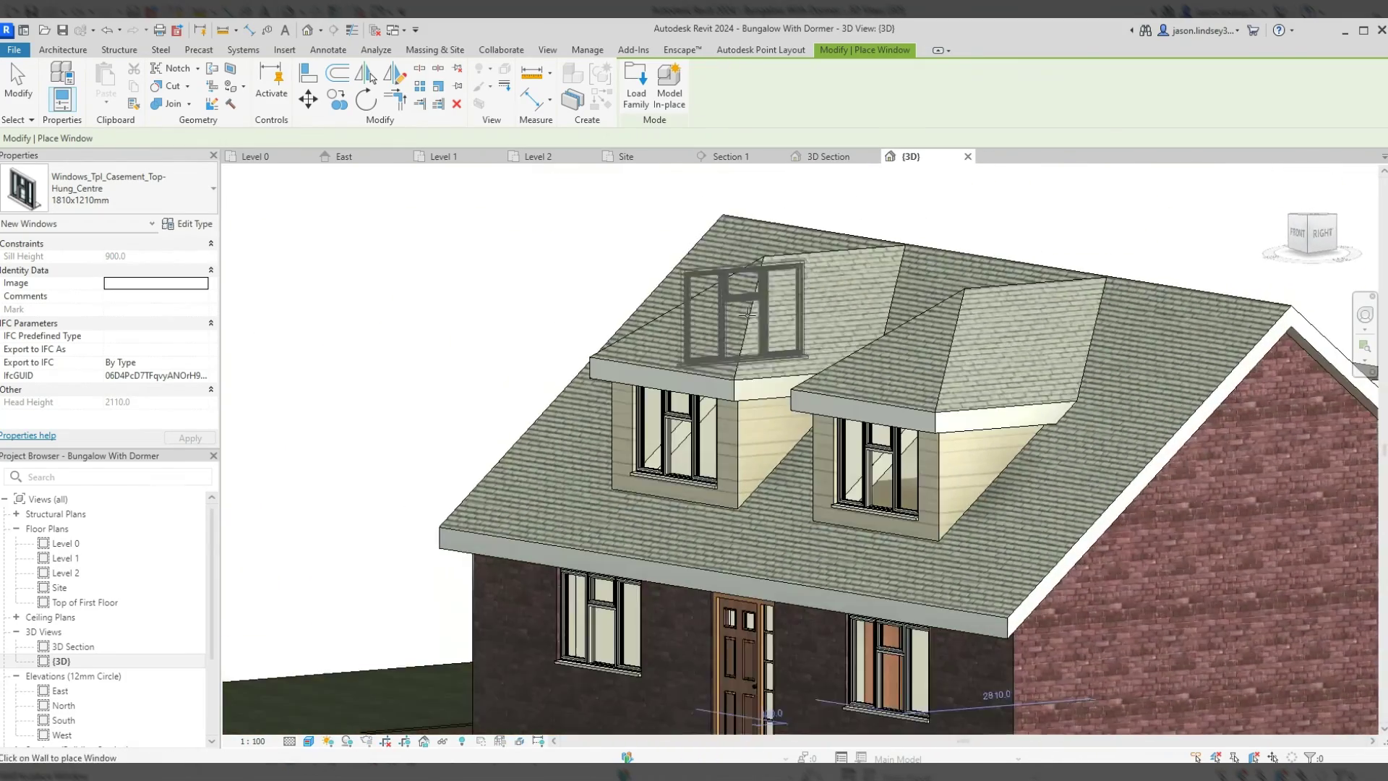
middle_click_drag(831, 343, 594, 322, "shift")
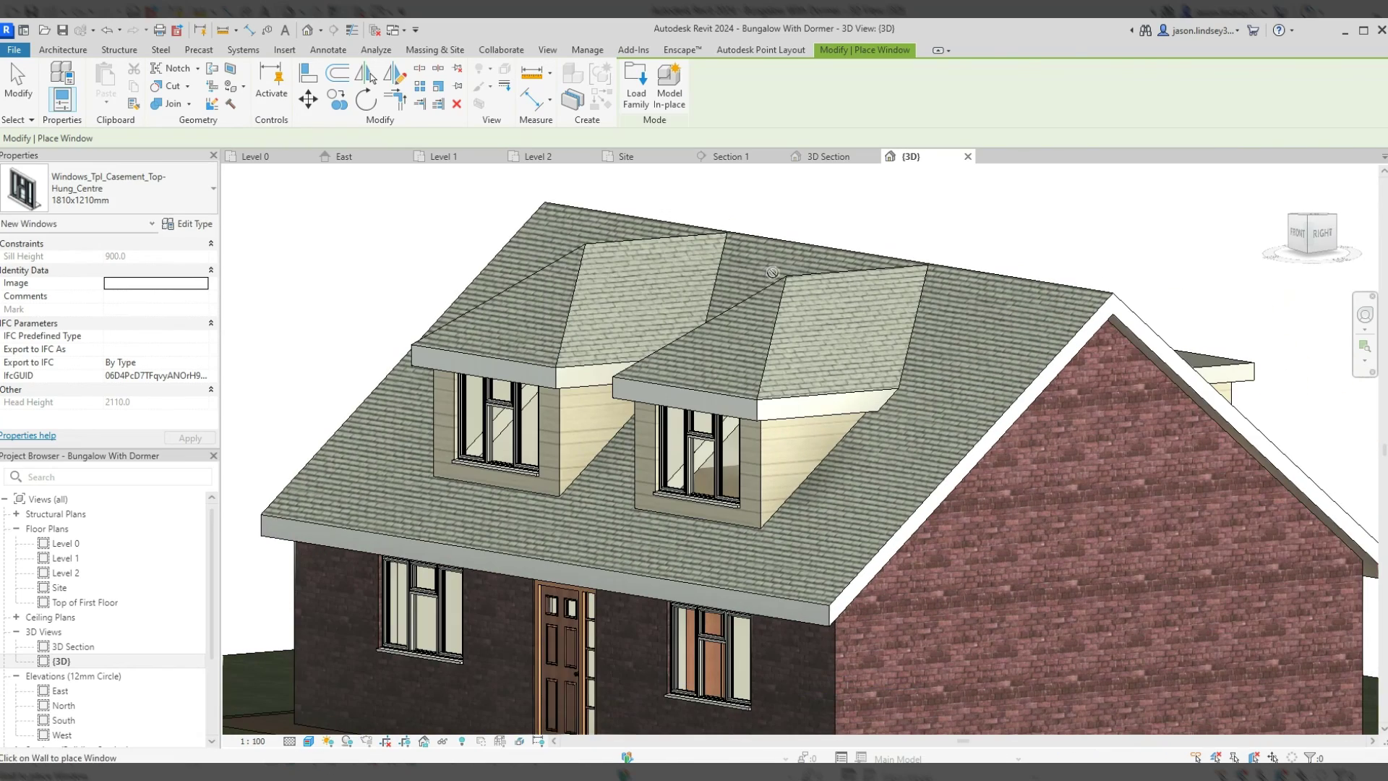
key("Escape")
key("Escape")
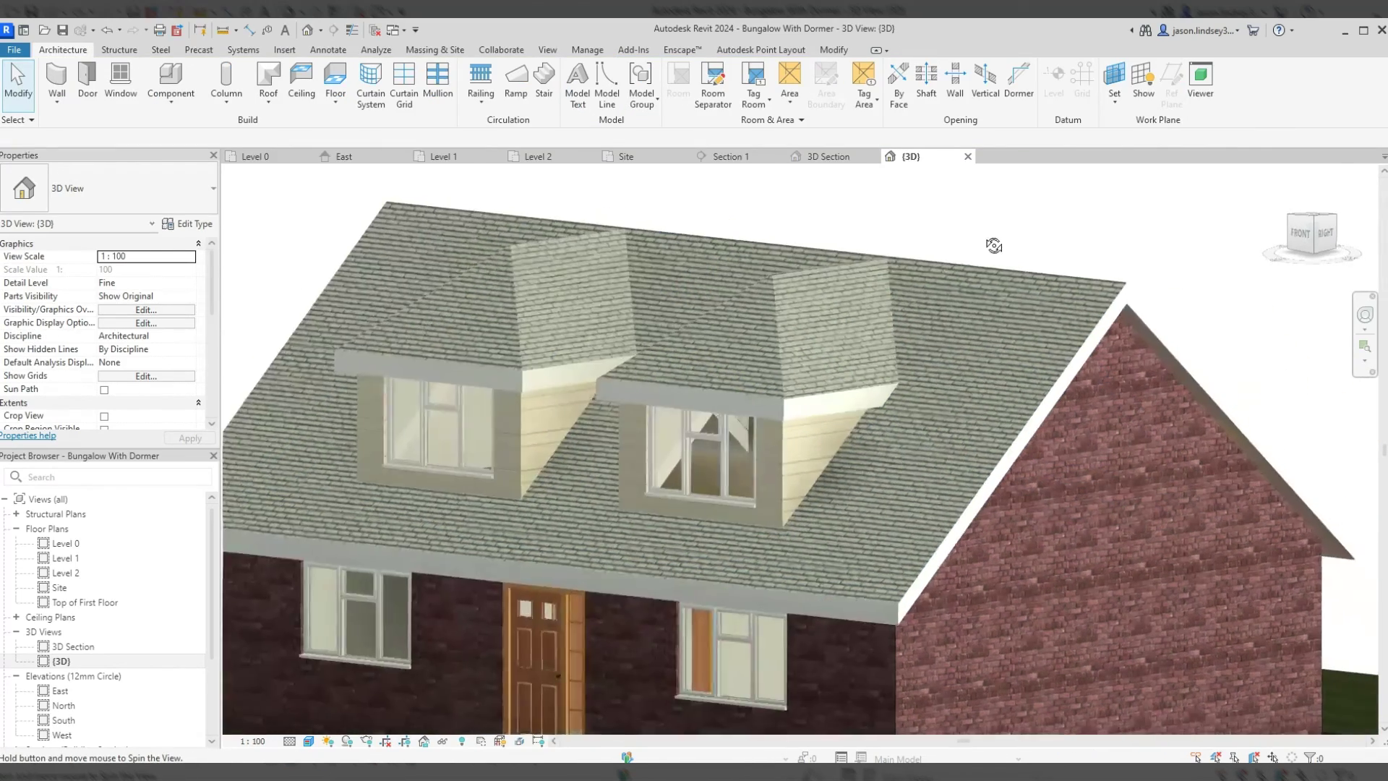